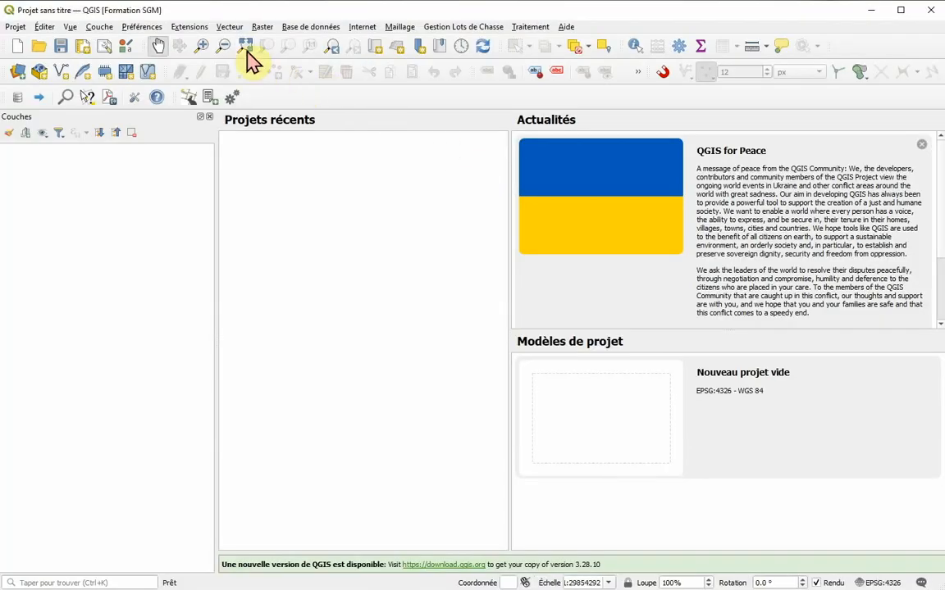
Step: Review the installed cadastre and Chasse - Gestion des lots extensions in the extension manager and close it
{"action": "left_click", "coordinate": [195, 27]}
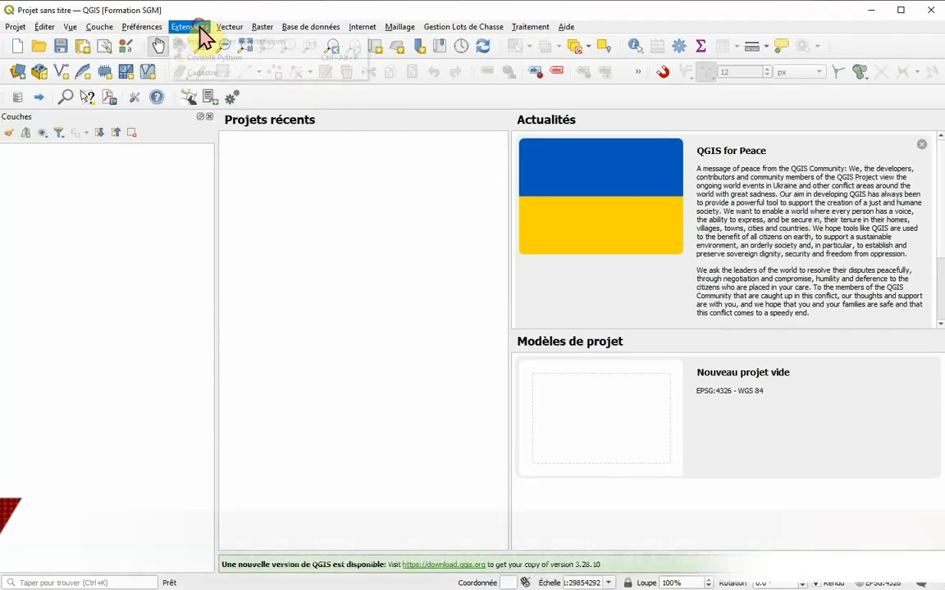
{"action": "left_click", "coordinate": [207, 41]}
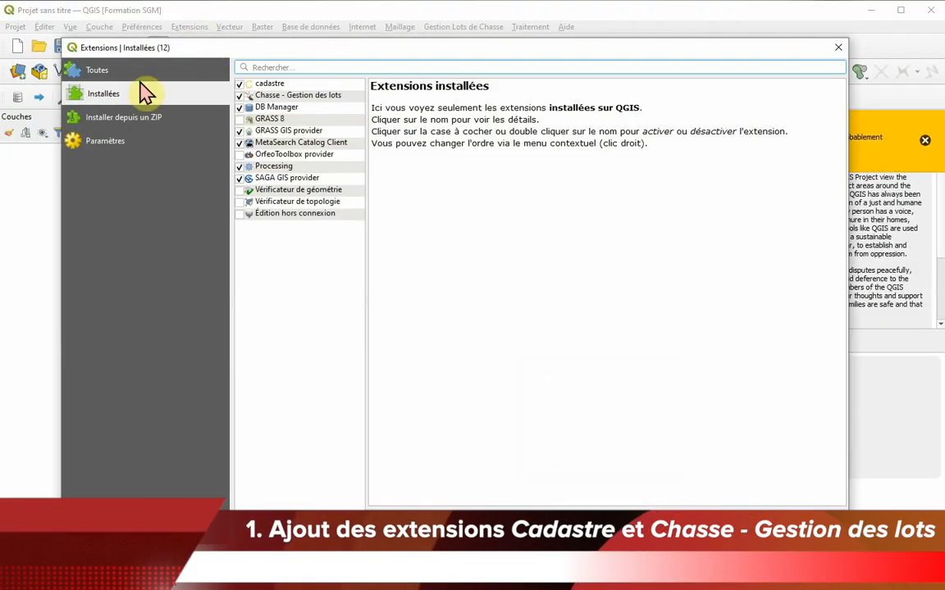
{"action": "left_click", "coordinate": [264, 84]}
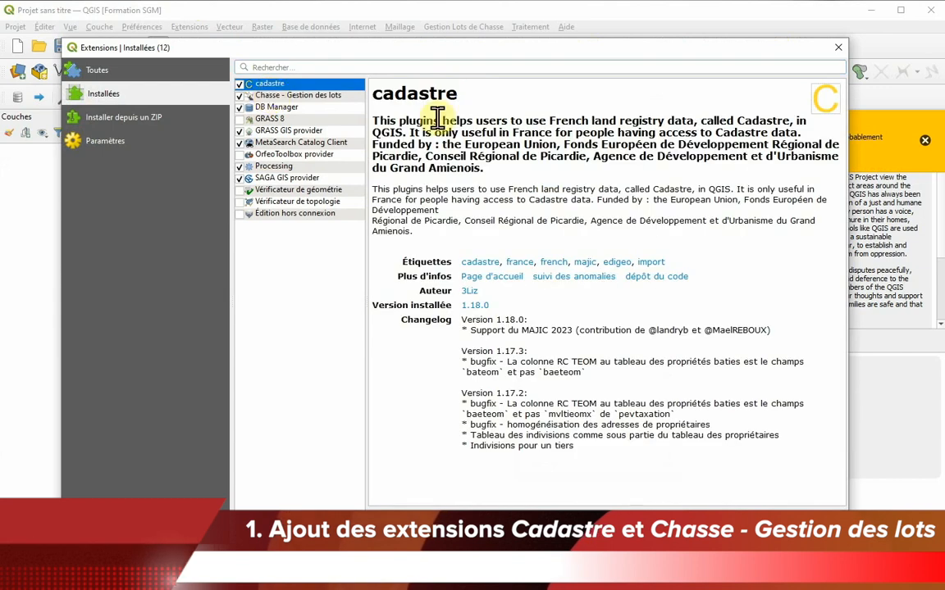
{"action": "left_click", "coordinate": [325, 98]}
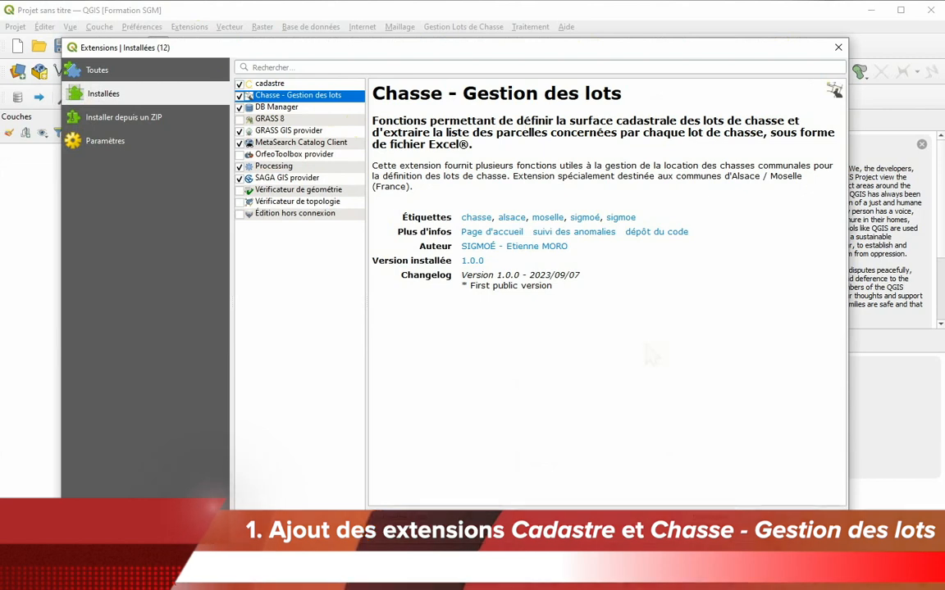
{"action": "left_click", "coordinate": [761, 535]}
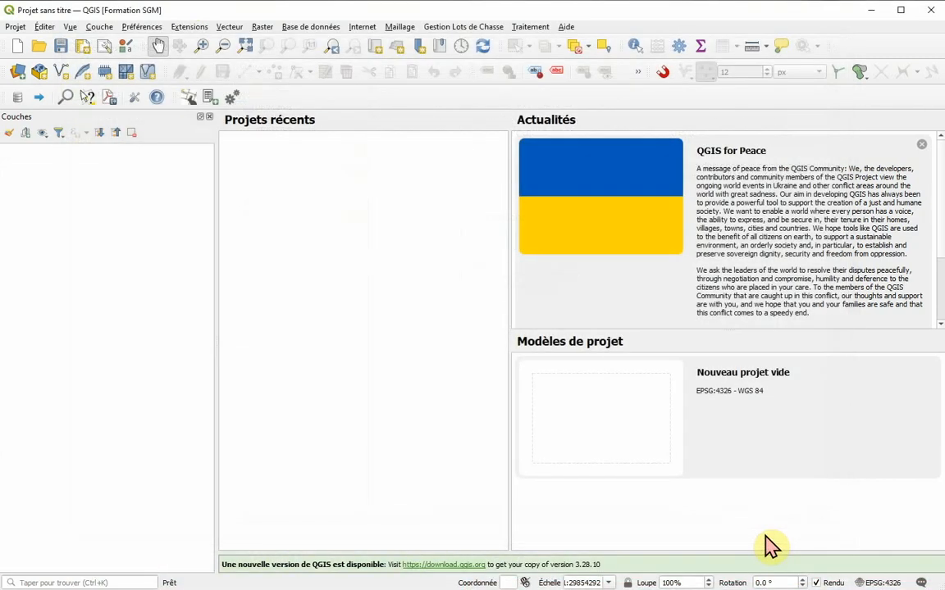
Step: Create a Spatialite working database named com-67194.sqlite for the cadastral import
{"action": "left_click", "coordinate": [18, 98]}
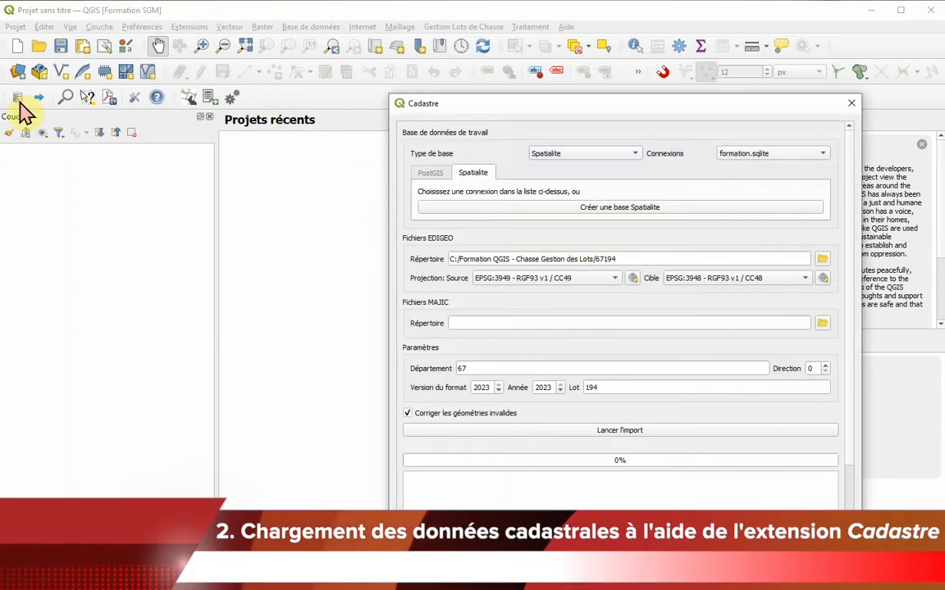
{"action": "left_click", "coordinate": [575, 207]}
{"action": "left_click", "coordinate": [529, 246]}
{"action": "left_click_drag", "start_coordinate": [553, 381], "coordinate": [401, 394]}
{"action": "type", "text": "com"}
{"action": "key", "text": "Return"}
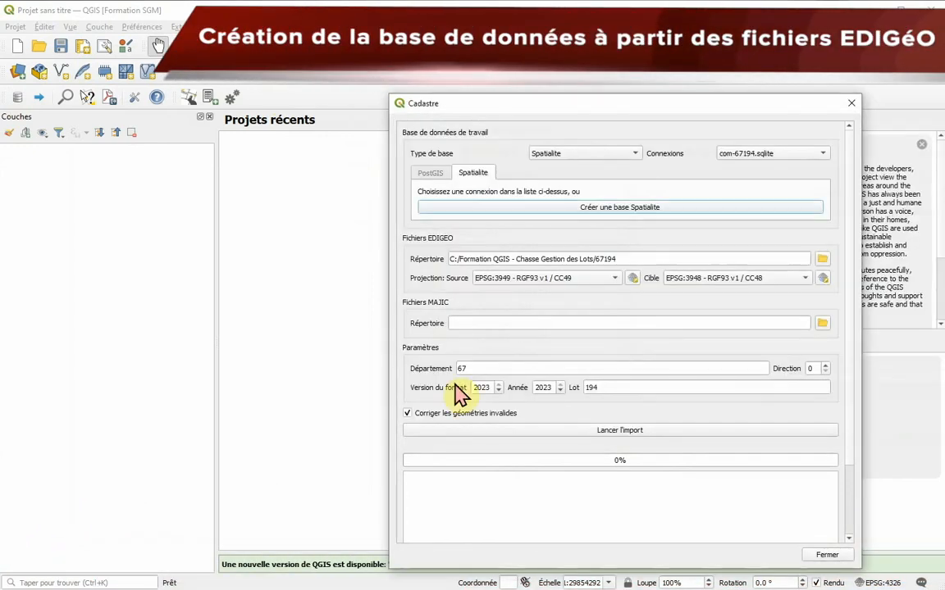
Step: Choose the 67194 folder as the EDIGEO source directory and run the cadastral import into the new database
{"action": "left_click", "coordinate": [763, 261]}
{"action": "left_click", "coordinate": [694, 209]}
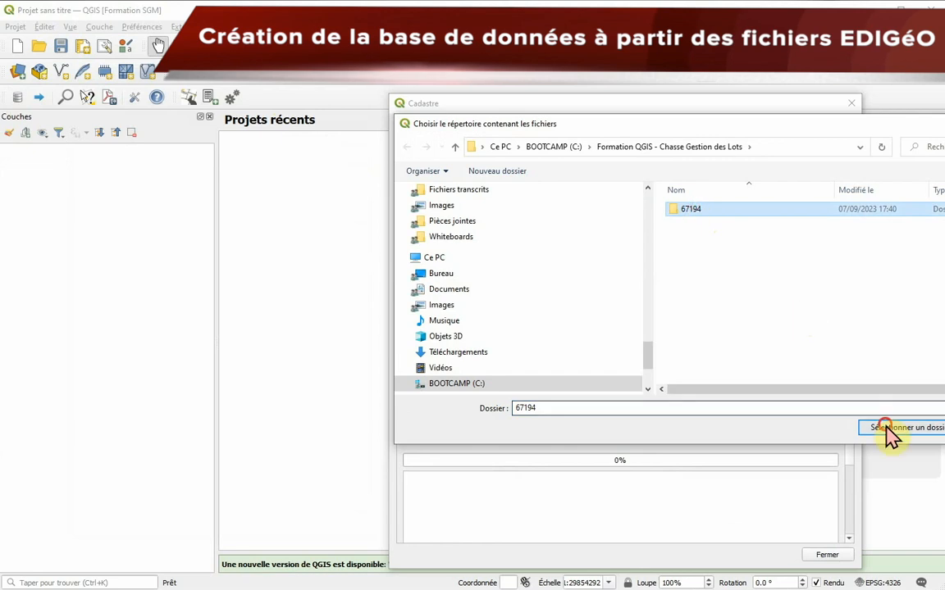
{"action": "left_click", "coordinate": [889, 428]}
{"action": "left_click", "coordinate": [629, 434]}
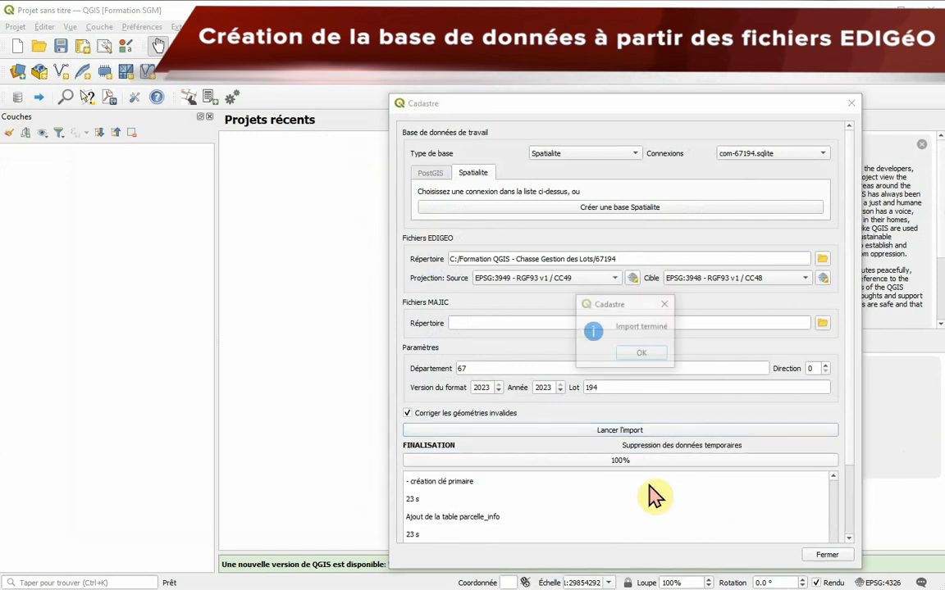
{"action": "left_click", "coordinate": [642, 355]}
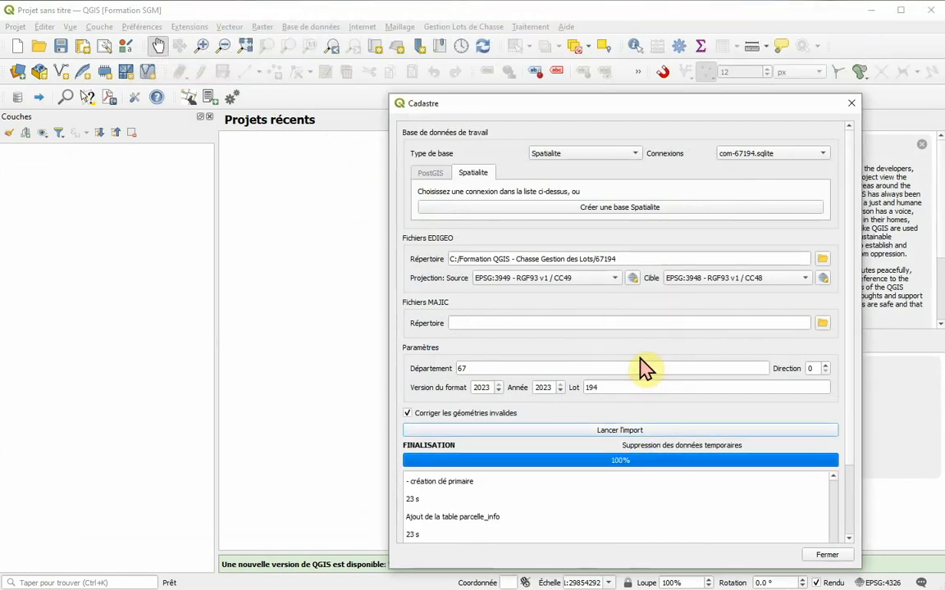
{"action": "left_click", "coordinate": [825, 556]}
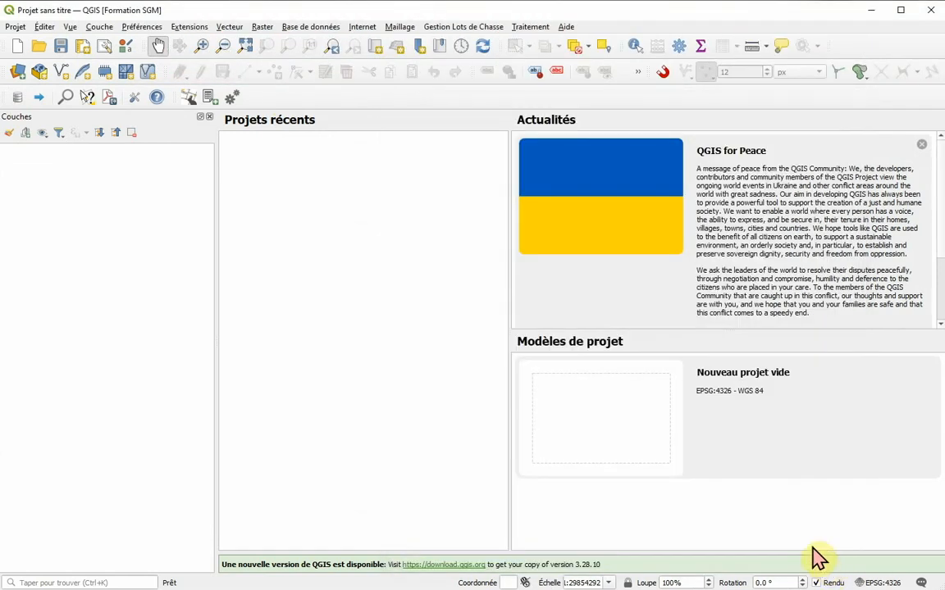
Step: Load the cadastral layers from com-67194.sqlite into the project with the classique theme
{"action": "left_click", "coordinate": [39, 98]}
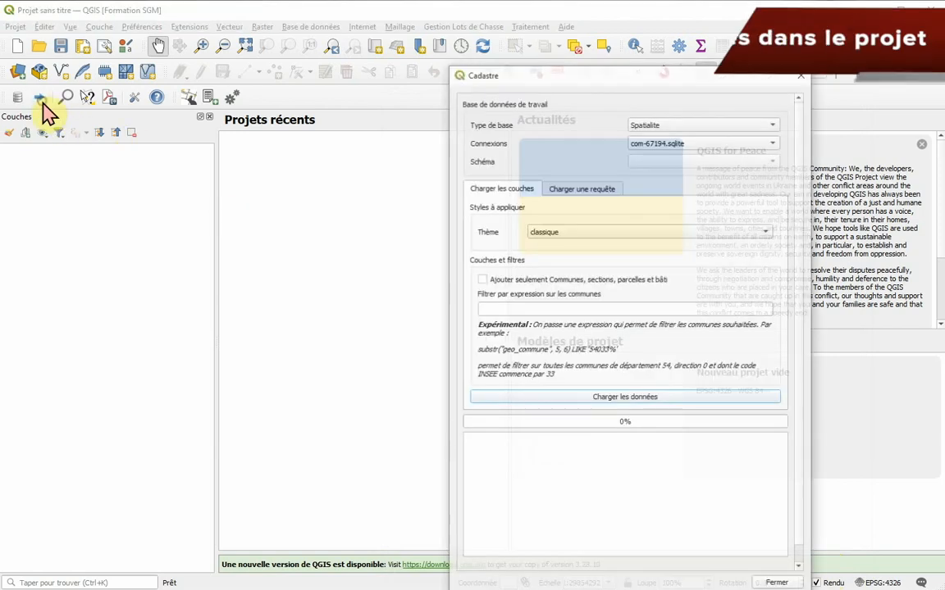
{"action": "left_click", "coordinate": [611, 395]}
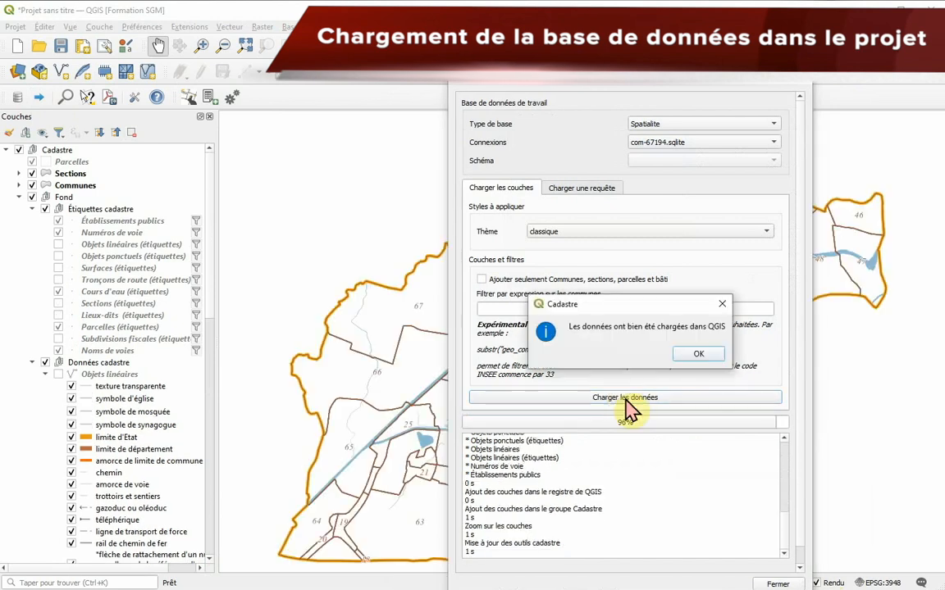
{"action": "left_click", "coordinate": [687, 355]}
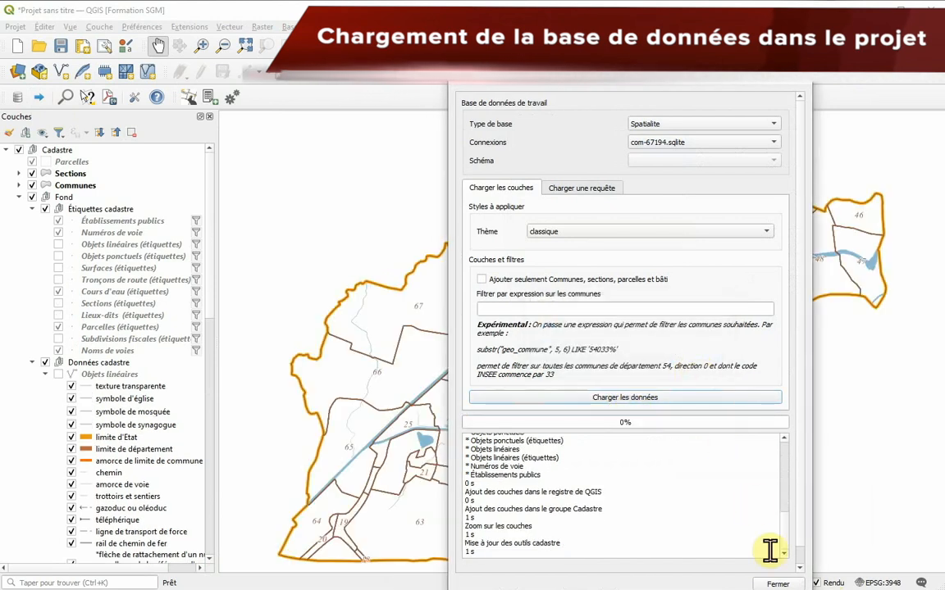
{"action": "left_click", "coordinate": [777, 581]}
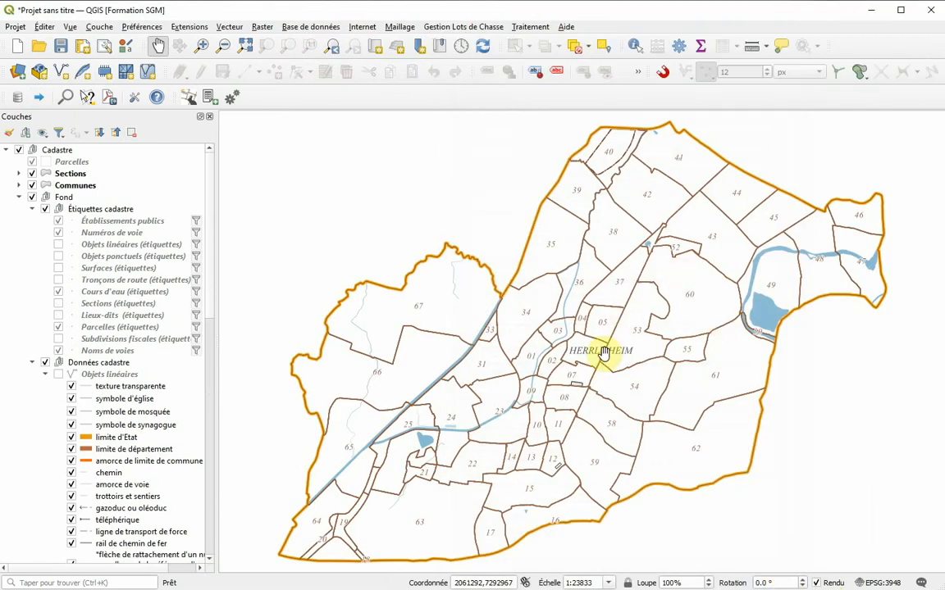
Step: Examine the loaded parcels and buildings around the town centre, return to the full extent and select the Cadastre layer group
{"action": "scroll", "coordinate": [564, 339], "scroll_direction": "up", "scroll_amount": 3}
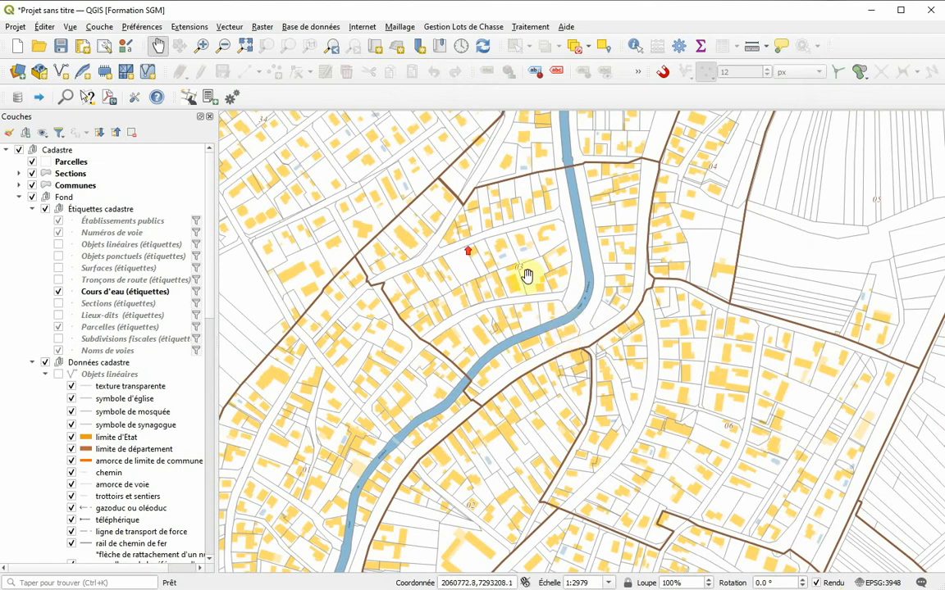
{"action": "scroll", "coordinate": [459, 247], "scroll_direction": "up", "scroll_amount": 1}
{"action": "scroll", "coordinate": [585, 281], "scroll_direction": "down", "scroll_amount": 2}
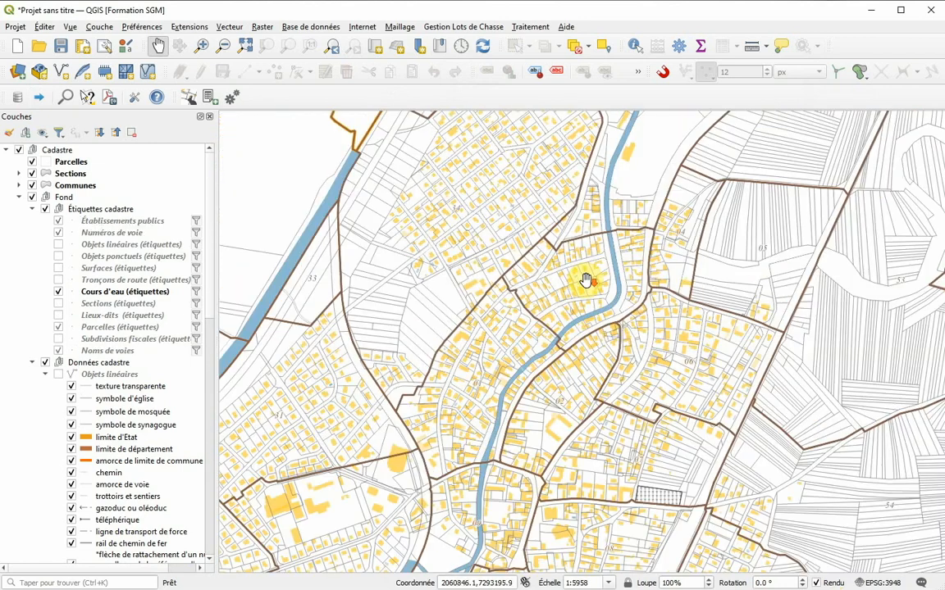
{"action": "left_click", "coordinate": [245, 46]}
{"action": "left_click", "coordinate": [71, 153]}
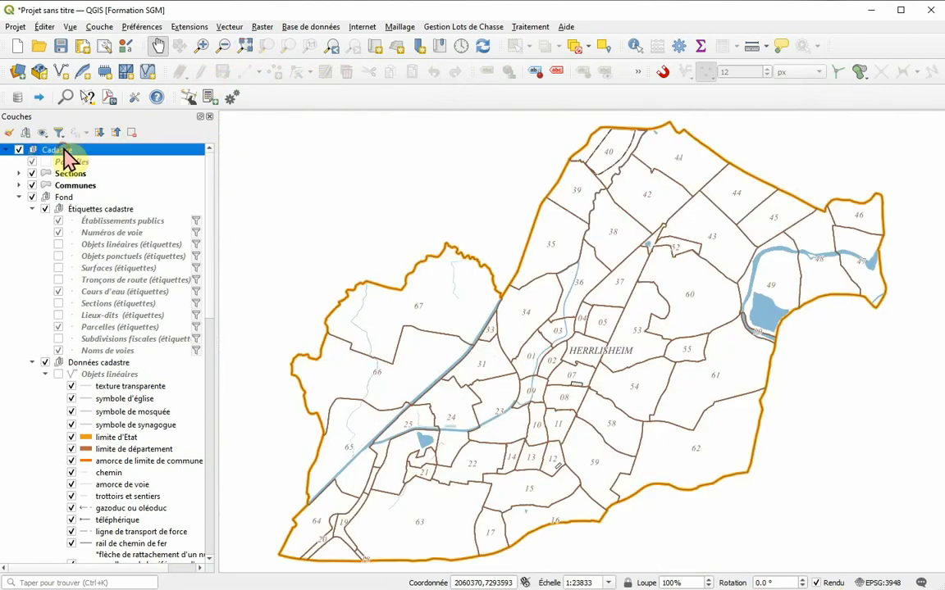
Step: Save the project as com-67194-Chasse in the Formation QGIS - Chasse Gestion des Lots folder
{"action": "left_click", "coordinate": [18, 27]}
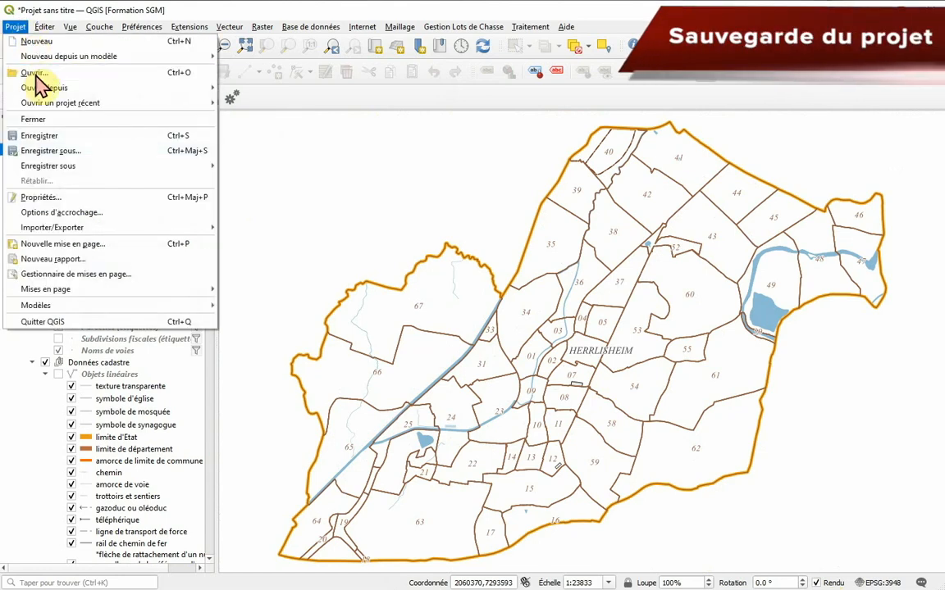
{"action": "left_click", "coordinate": [45, 151]}
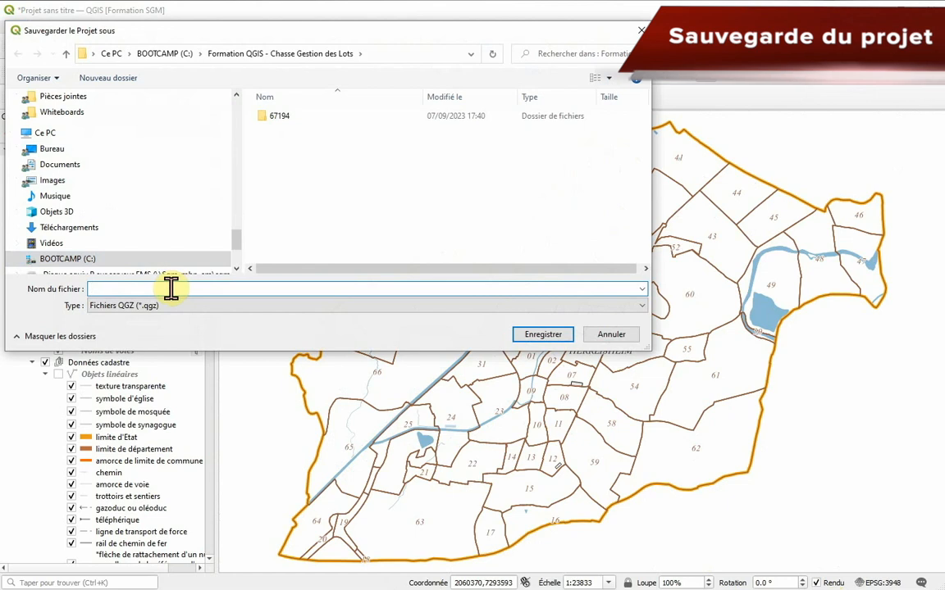
{"action": "type", "text": "com-671"}
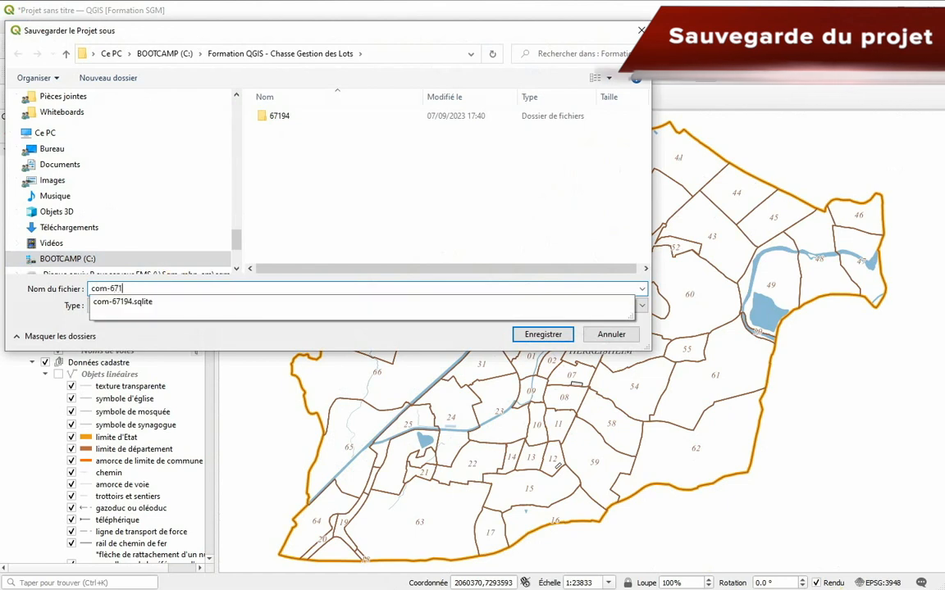
{"action": "type", "text": "94-Chasse"}
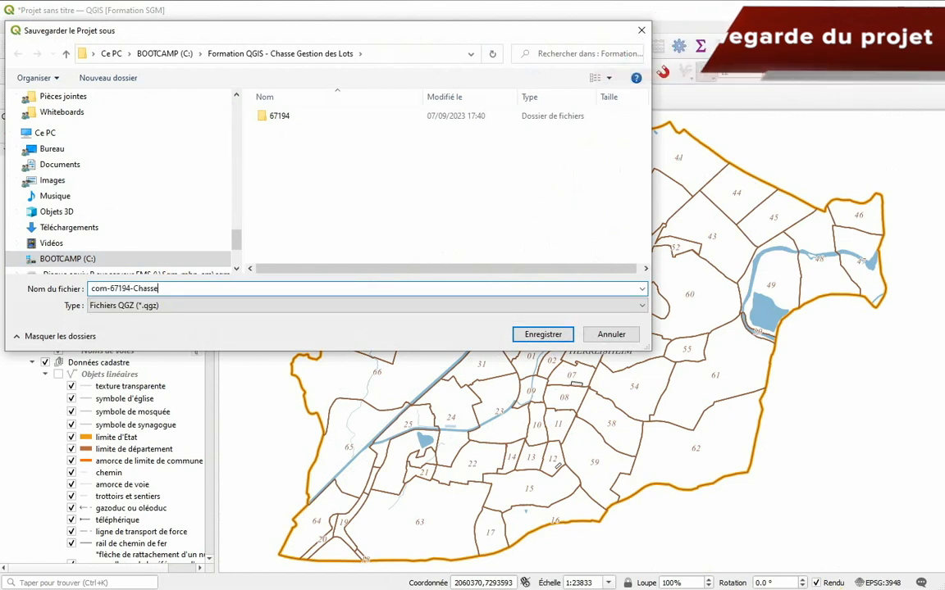
{"action": "key", "text": "Return"}
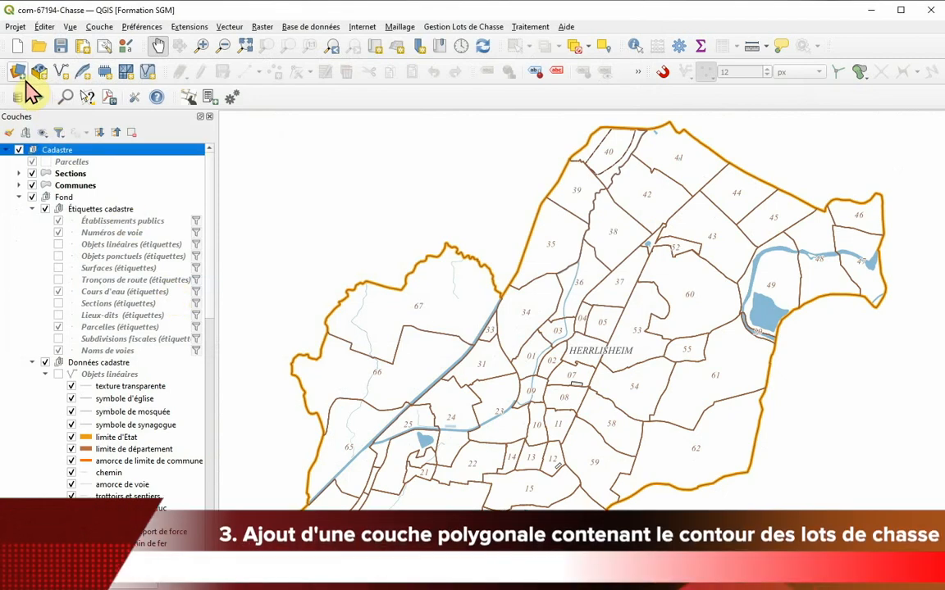
Step: Add the dessin lots chasse polygon layer from the TempoChasse.gpkg GeoPackage to the project
{"action": "left_click", "coordinate": [18, 72]}
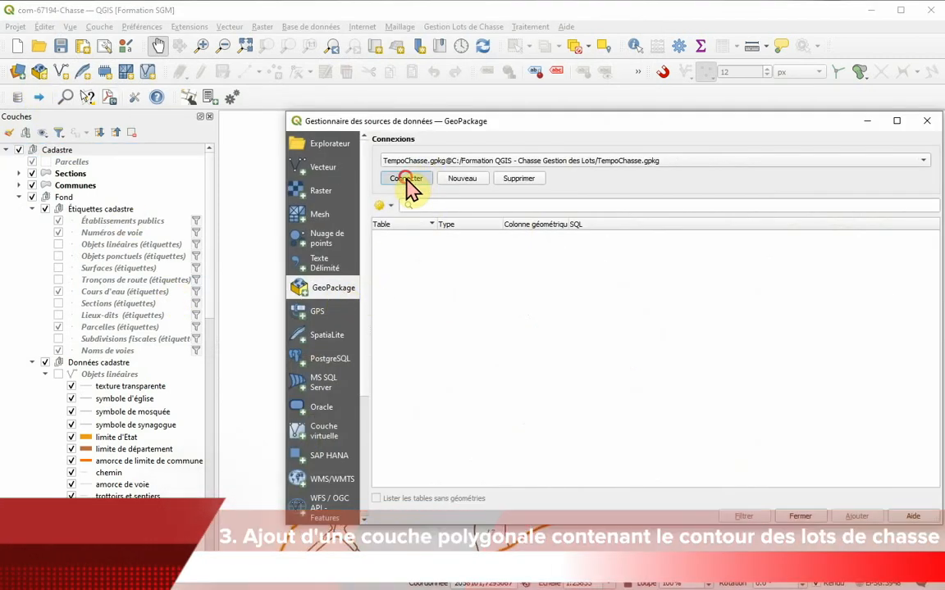
{"action": "left_click", "coordinate": [407, 178]}
{"action": "left_click", "coordinate": [428, 246]}
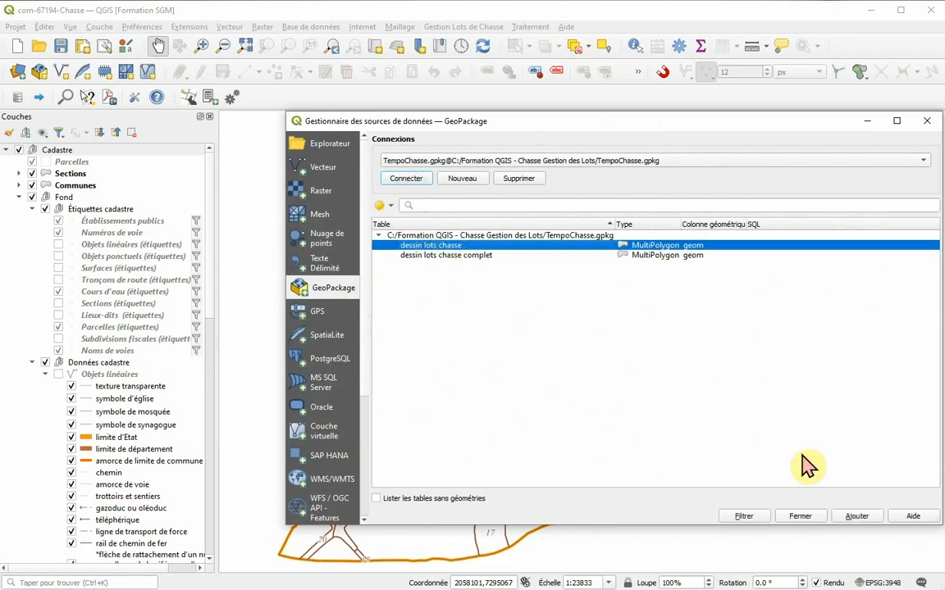
{"action": "left_click", "coordinate": [856, 516]}
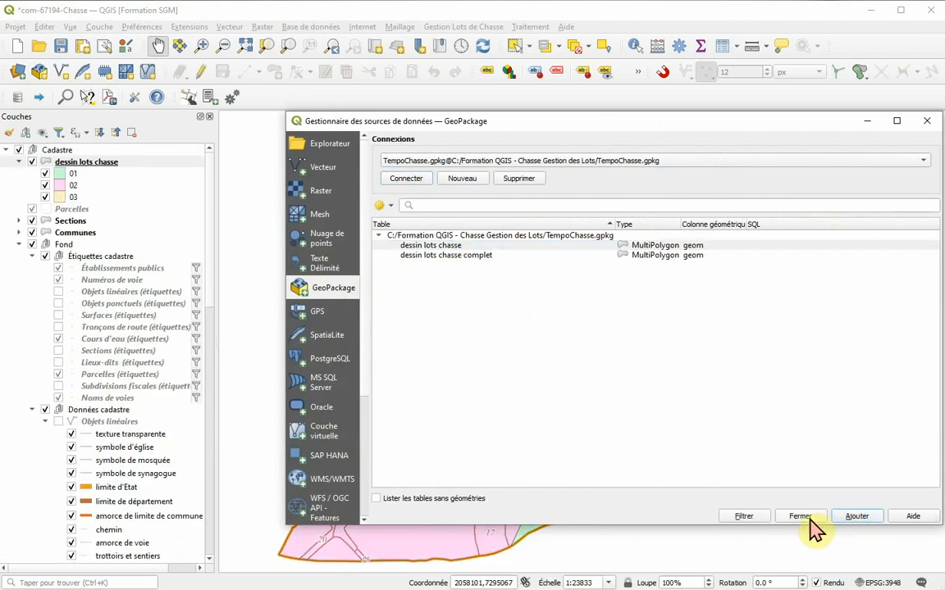
{"action": "left_click", "coordinate": [800, 516]}
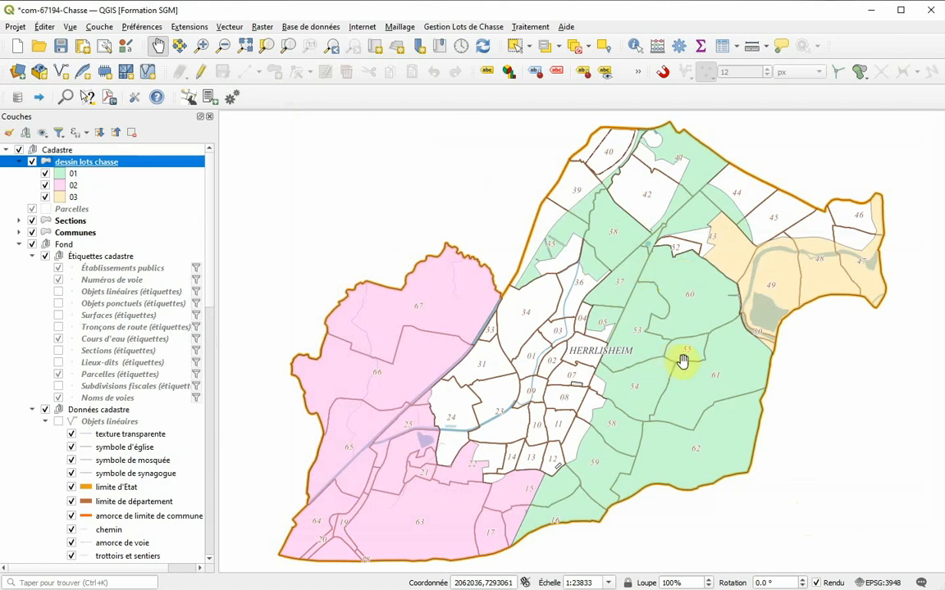
Step: Inspect the dessin lots chasse attribute table sorted by LOT_NUM, highlighting lots 01, 02 and 03 on the map, and close it
{"action": "left_click", "coordinate": [723, 47]}
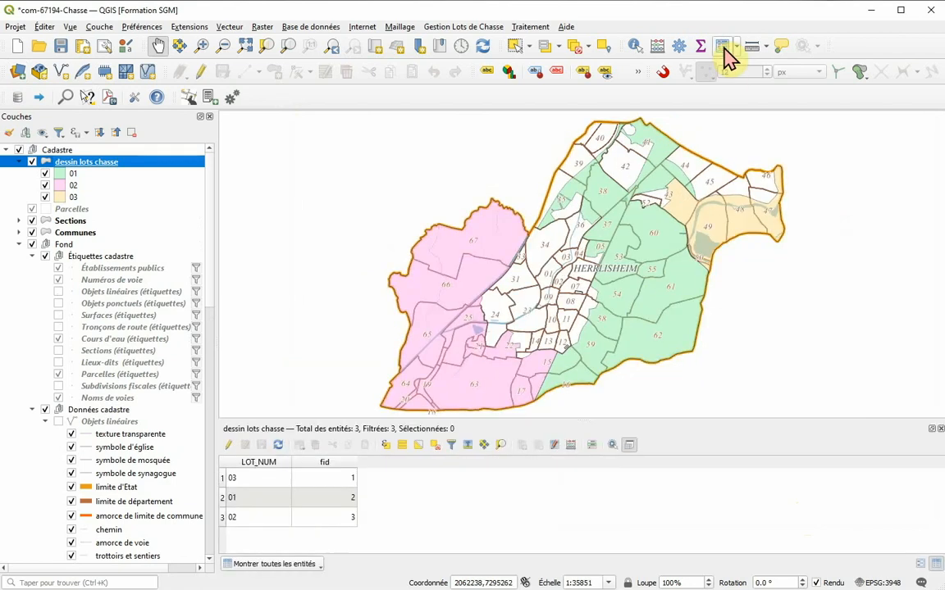
{"action": "left_click", "coordinate": [244, 463]}
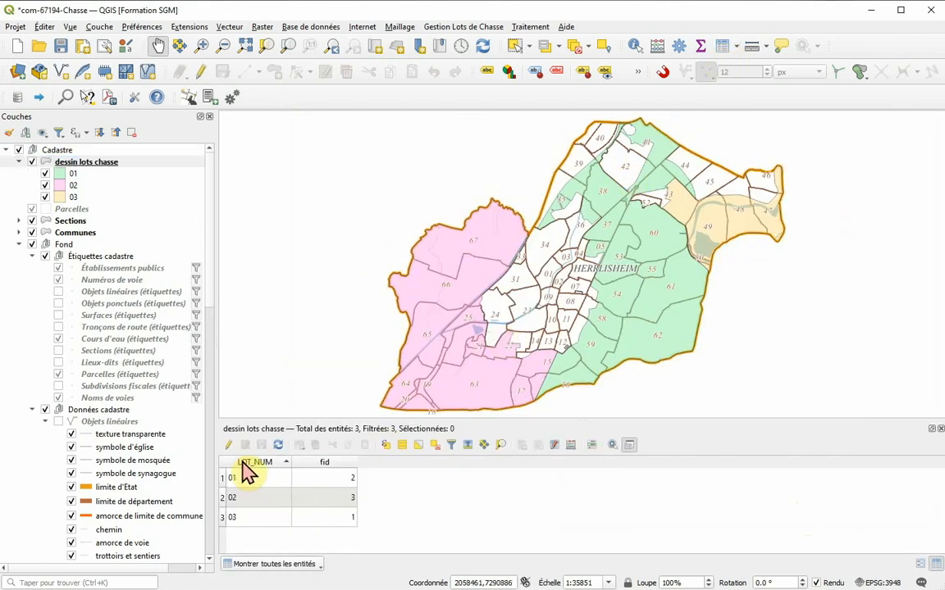
{"action": "left_click", "coordinate": [223, 479]}
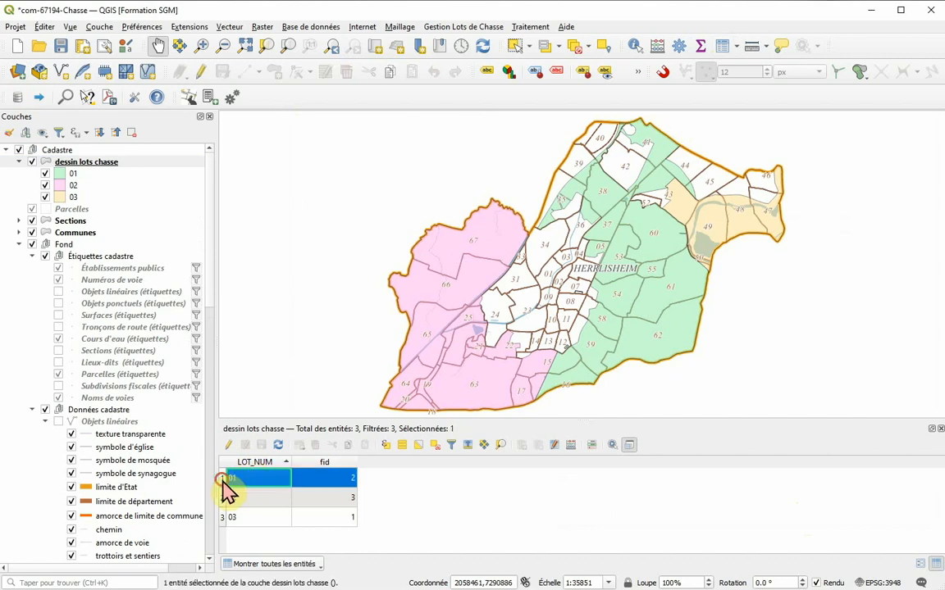
{"action": "left_click", "coordinate": [223, 497]}
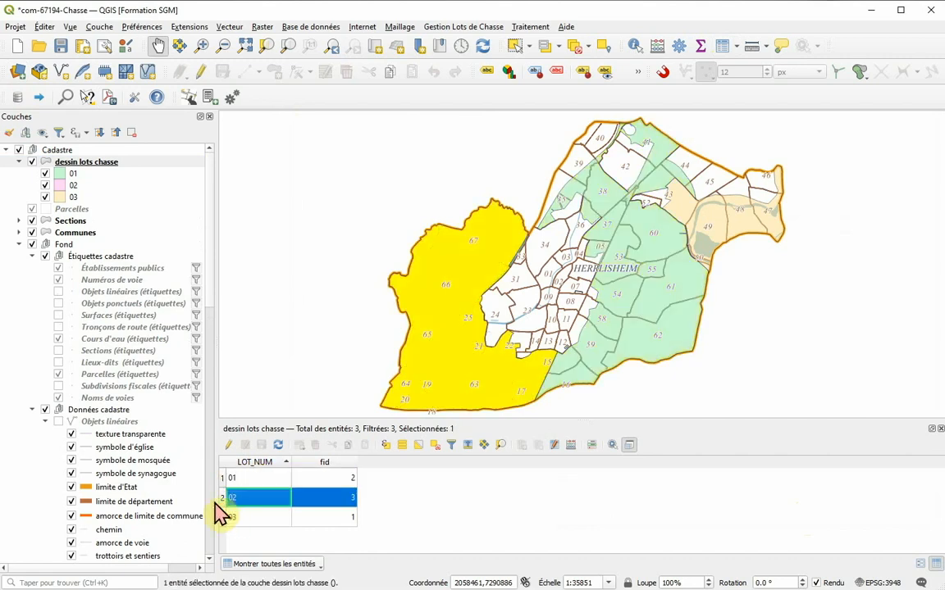
{"action": "left_click", "coordinate": [222, 517]}
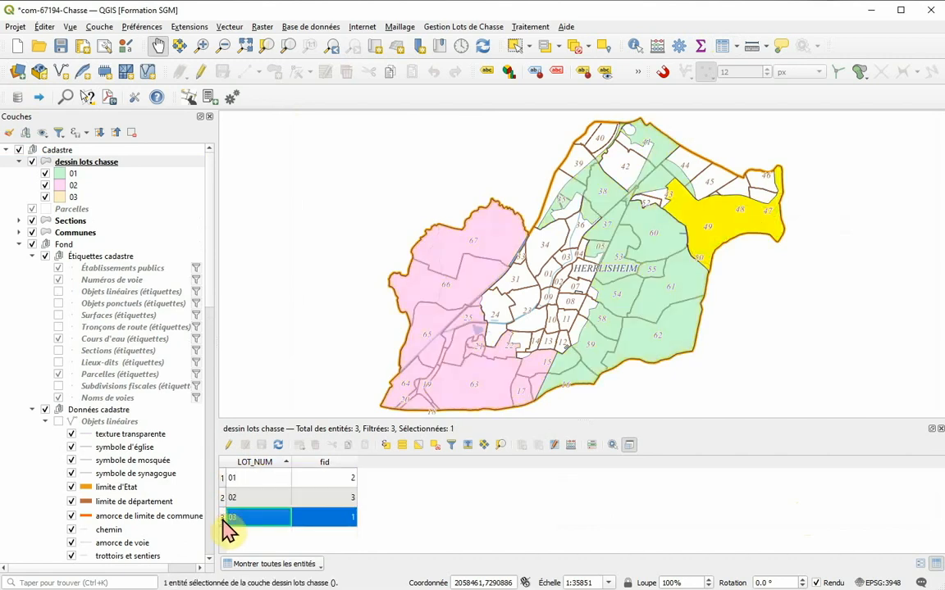
{"action": "scroll", "coordinate": [598, 136], "scroll_direction": "up", "scroll_amount": 1}
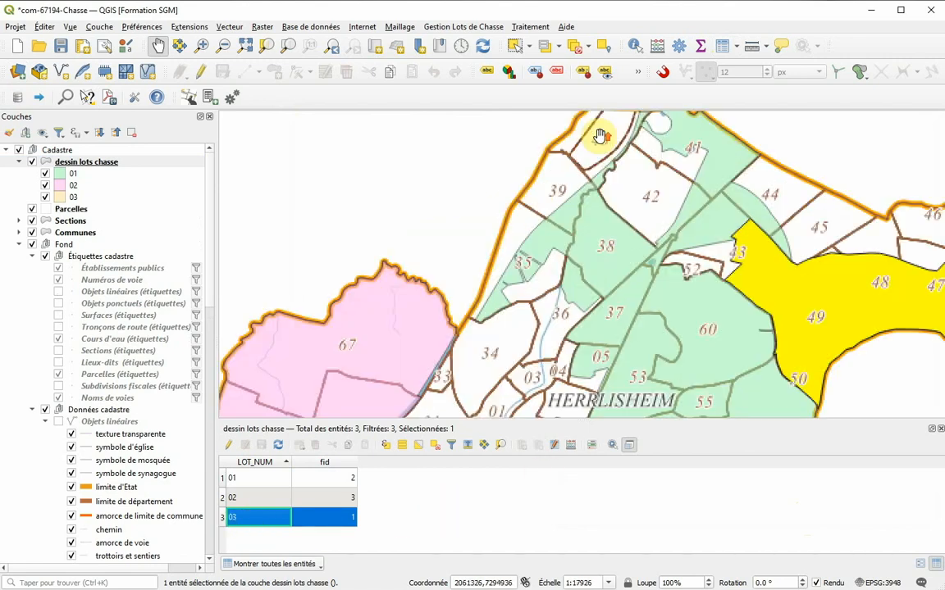
{"action": "scroll", "coordinate": [598, 136], "scroll_direction": "up", "scroll_amount": 1}
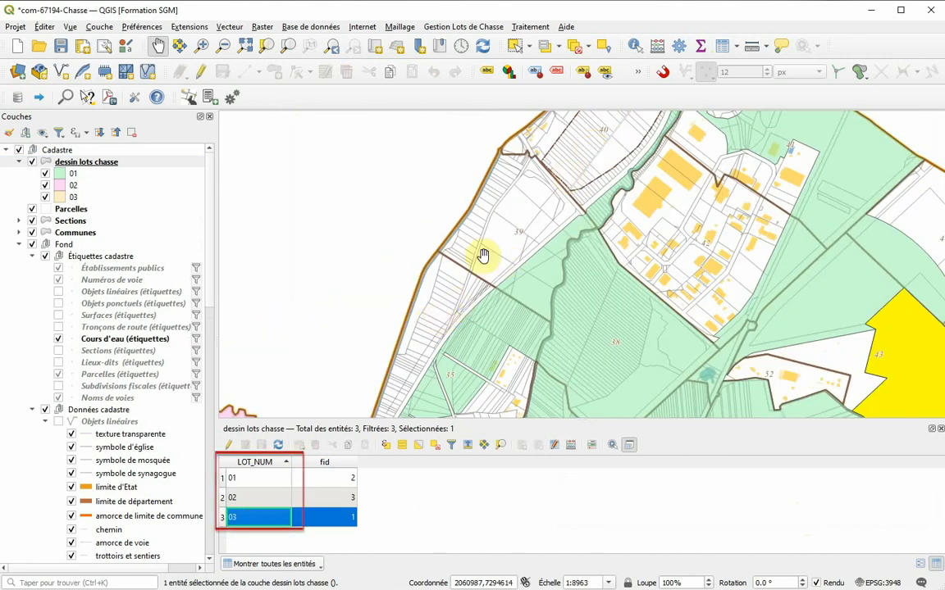
{"action": "left_click", "coordinate": [939, 429]}
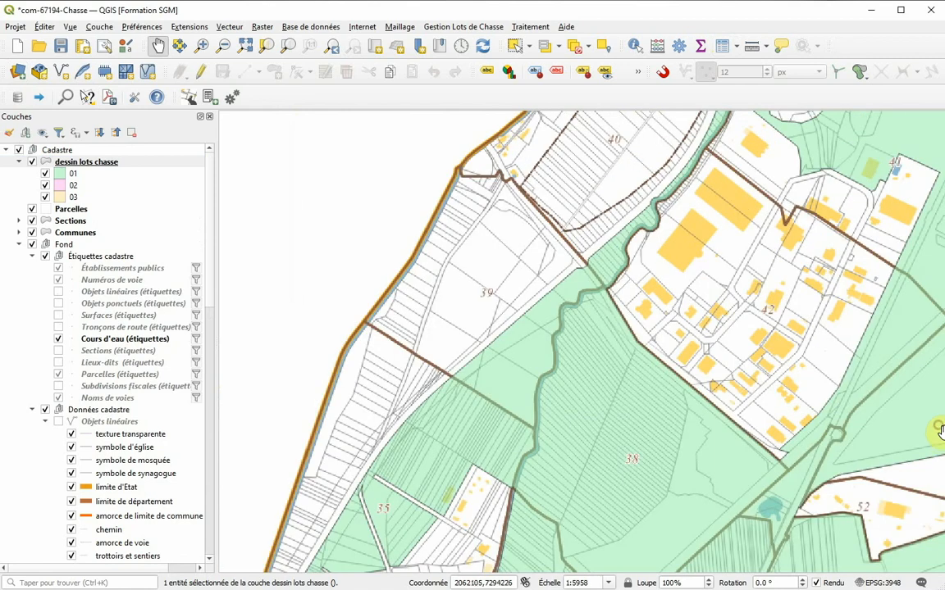
Step: Start editing the dessin lots chasse layer and enable snapping
{"action": "scroll", "coordinate": [543, 253], "scroll_direction": "down", "scroll_amount": 1}
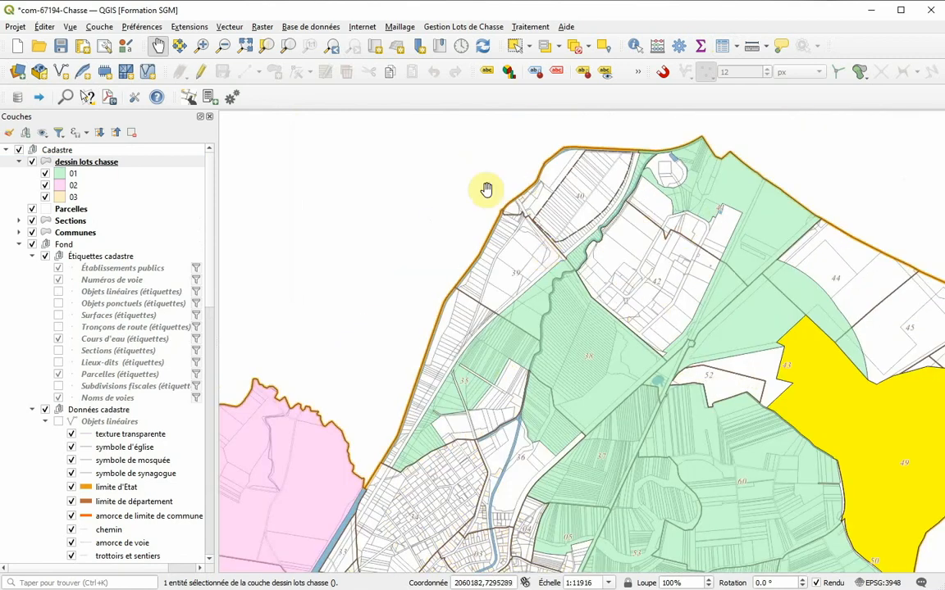
{"action": "left_click", "coordinate": [199, 73]}
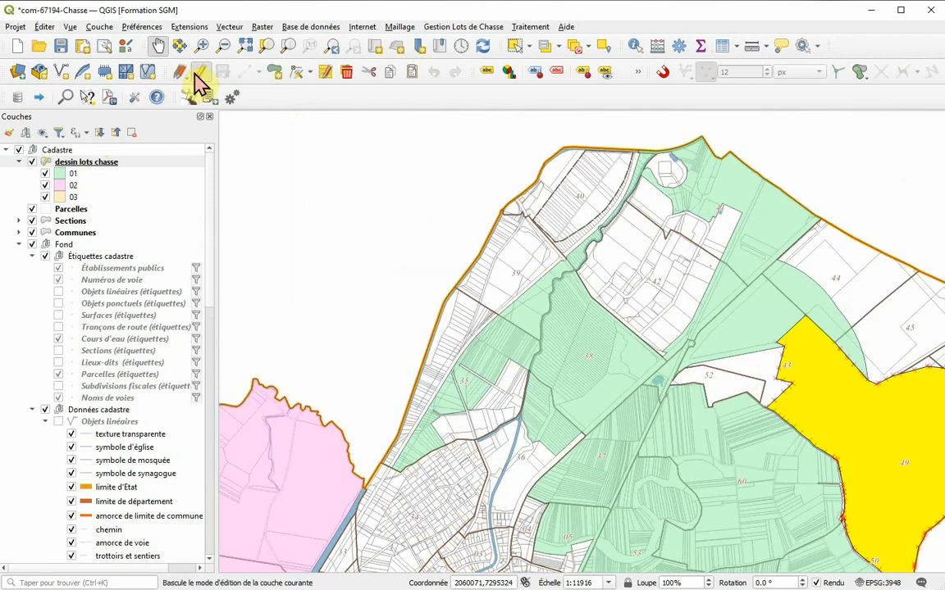
{"action": "left_click", "coordinate": [662, 72]}
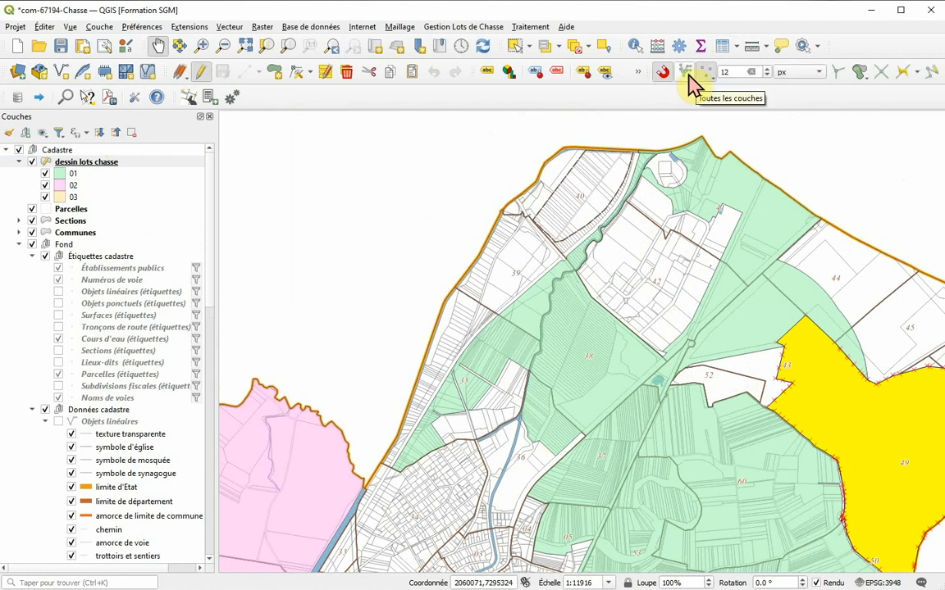
Step: Switch snapping to the advanced per-layer configuration, review its layer list for snapping to the parcels, and enable tracing
{"action": "left_click", "coordinate": [687, 74]}
{"action": "left_click", "coordinate": [697, 120]}
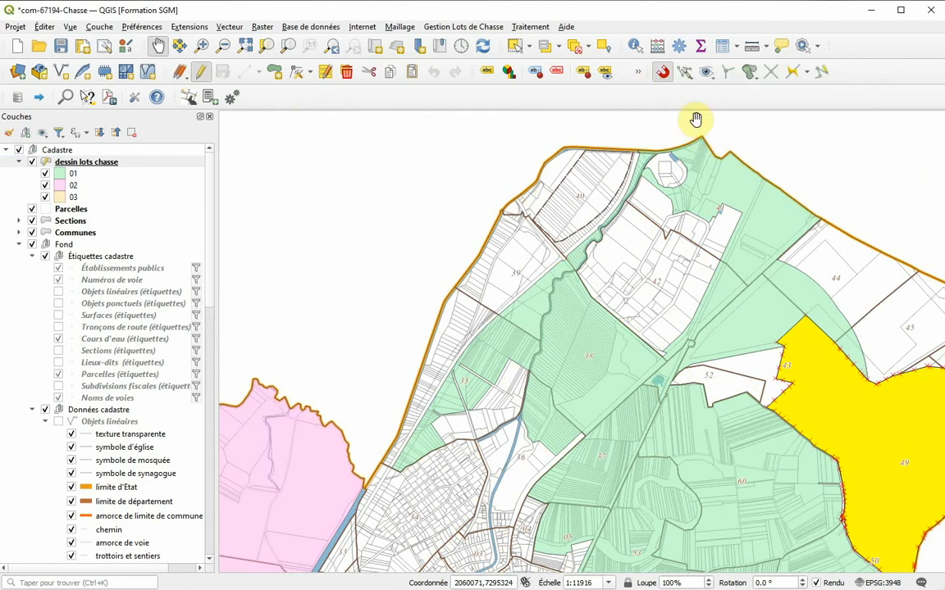
{"action": "left_click", "coordinate": [706, 73]}
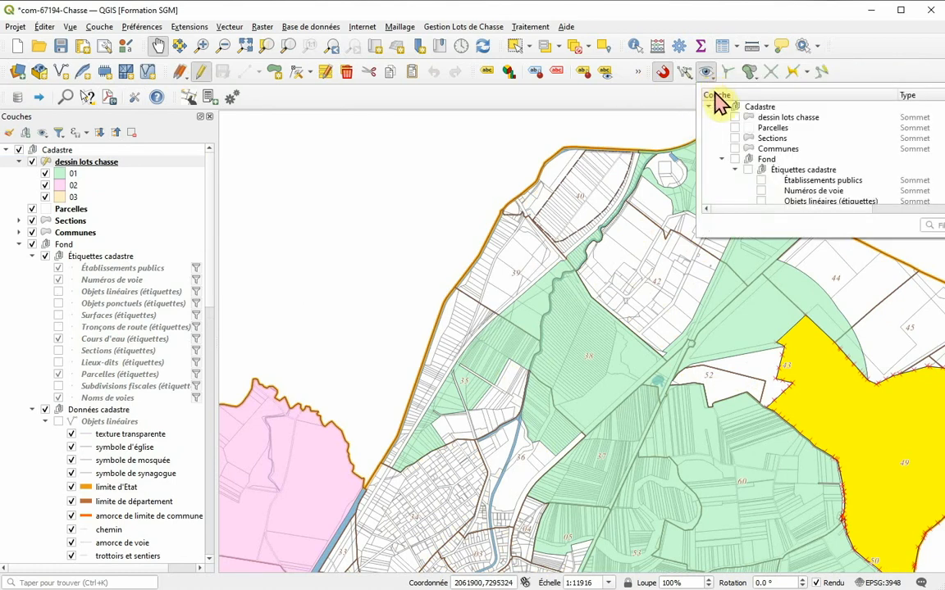
{"action": "left_click", "coordinate": [789, 72]}
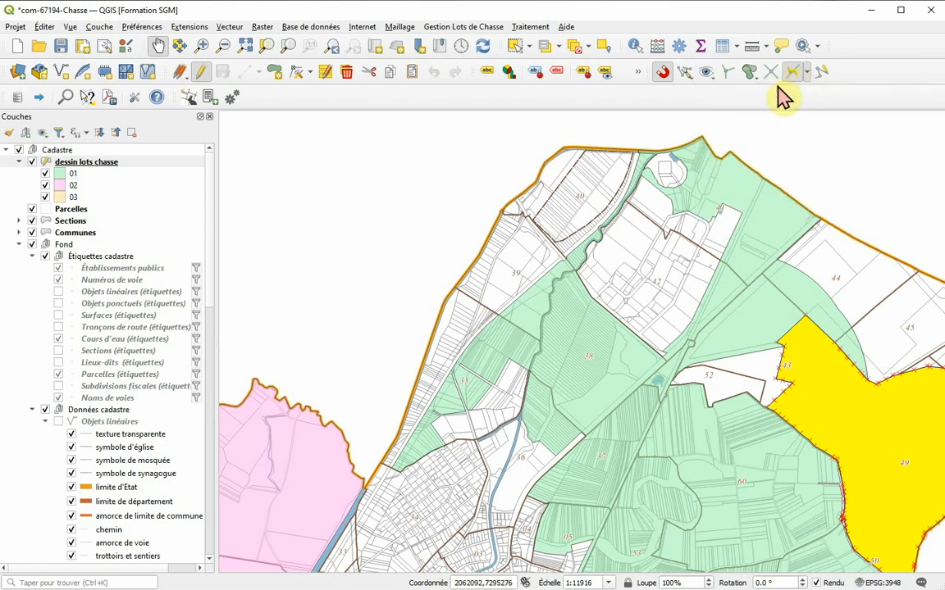
Step: Start a new polygon at the commune-boundary corner southwest of section 35 and trace the parcel edges northeast to the road beyond section 39
{"action": "scroll", "coordinate": [374, 463], "scroll_direction": "up", "scroll_amount": 2}
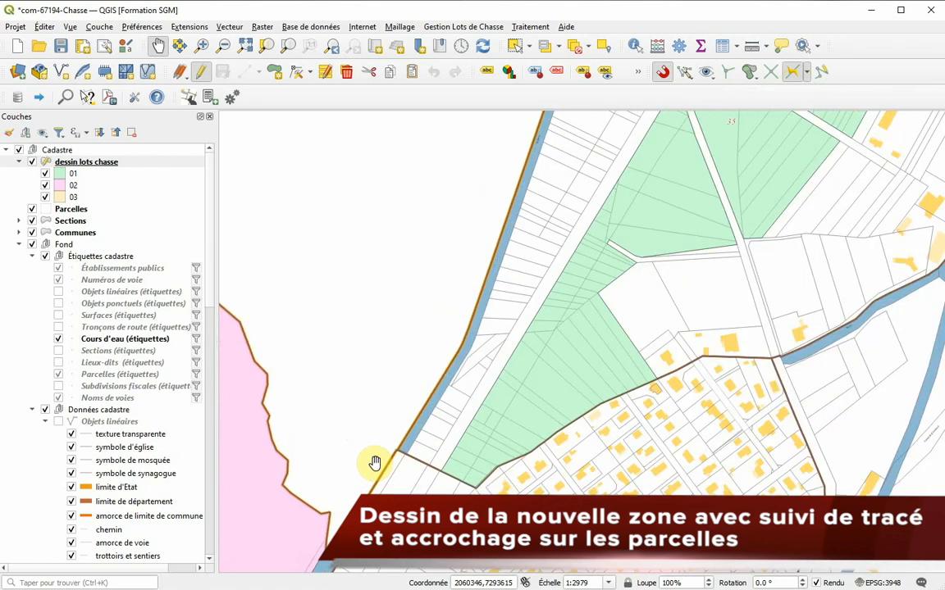
{"action": "left_click", "coordinate": [274, 71]}
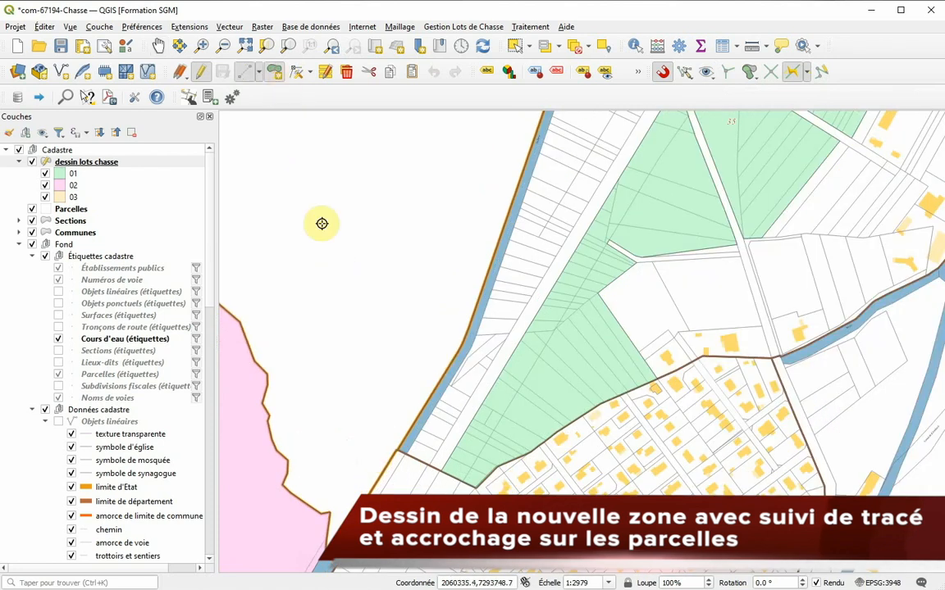
{"action": "left_click", "coordinate": [395, 449]}
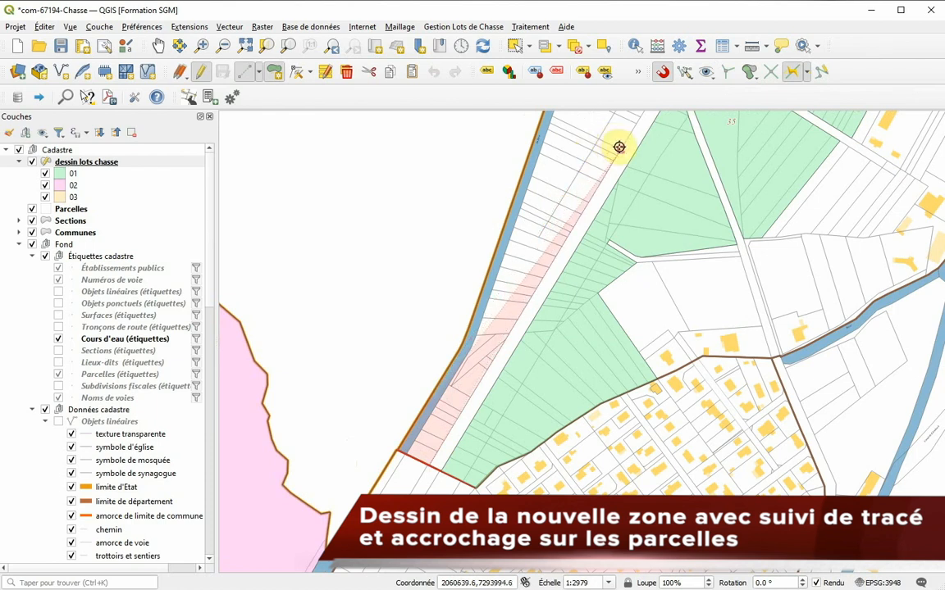
{"action": "scroll", "coordinate": [484, 281], "scroll_direction": "down", "scroll_amount": 4}
{"action": "scroll", "coordinate": [382, 395], "scroll_direction": "up", "scroll_amount": 2}
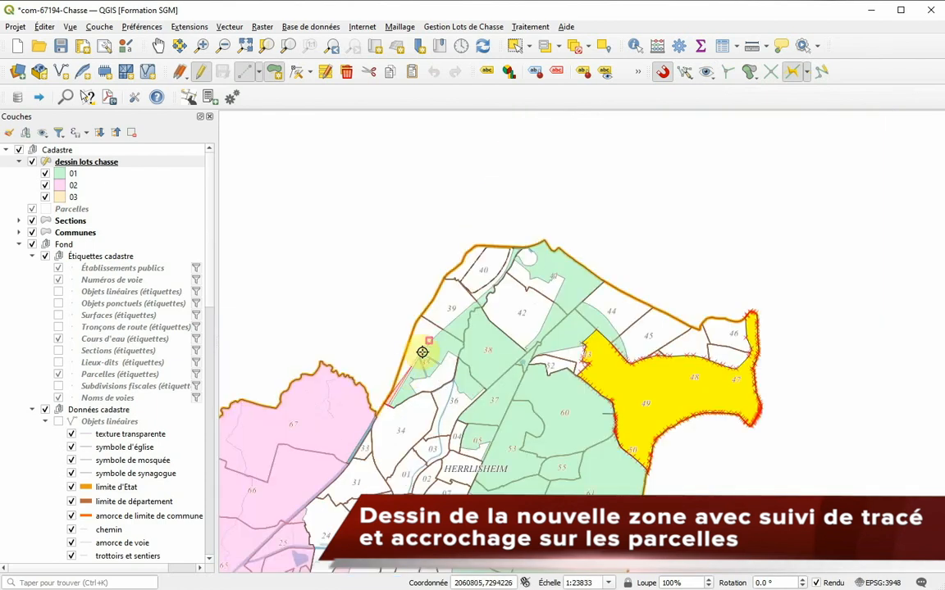
{"action": "scroll", "coordinate": [437, 320], "scroll_direction": "up", "scroll_amount": 1}
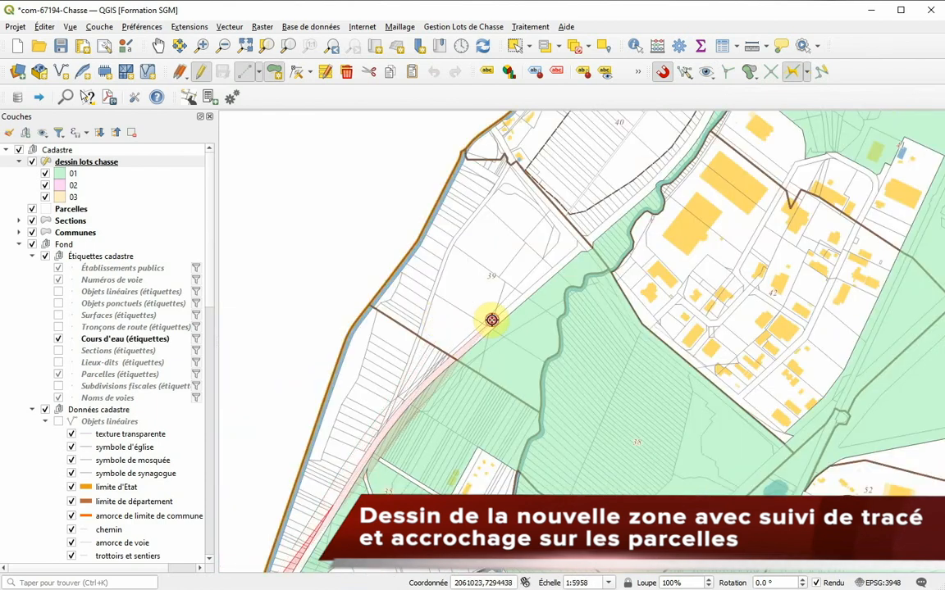
{"action": "scroll", "coordinate": [575, 246], "scroll_direction": "up", "scroll_amount": 2}
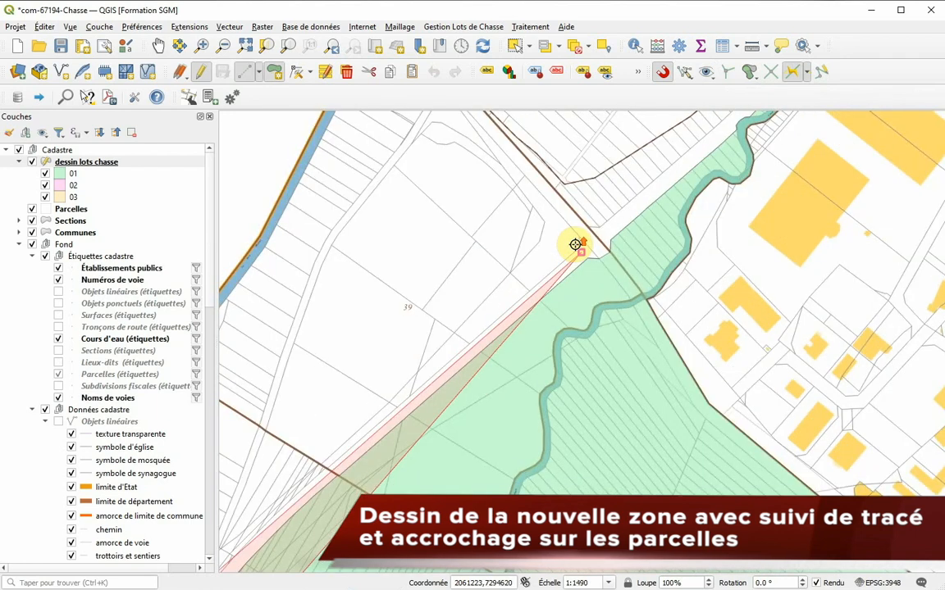
{"action": "scroll", "coordinate": [576, 245], "scroll_direction": "up", "scroll_amount": 1}
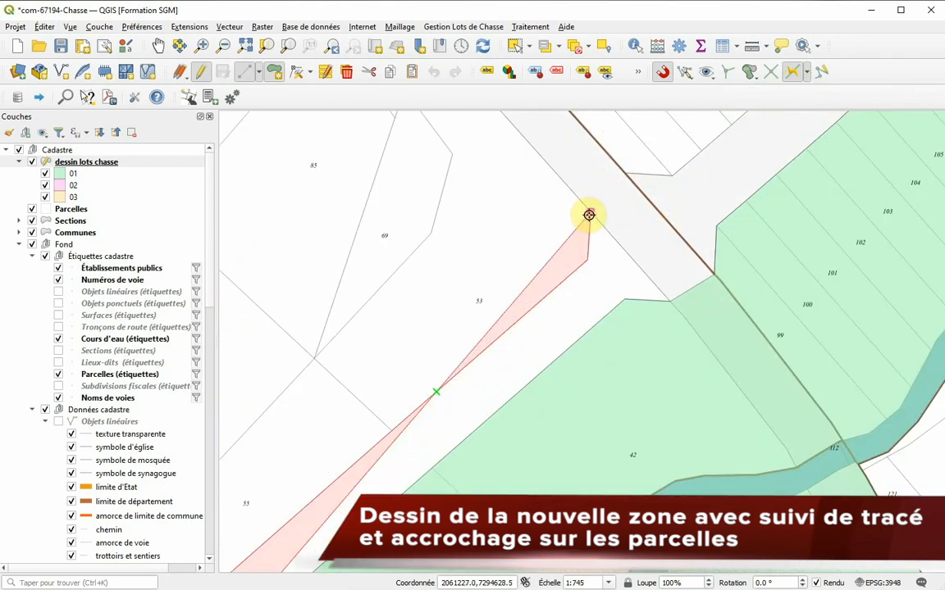
Step: Carry the polygon outline across the road from section 39 to the section 40 parcel corner with tracing off, and turn tracing back on
{"action": "left_click", "coordinate": [622, 177]}
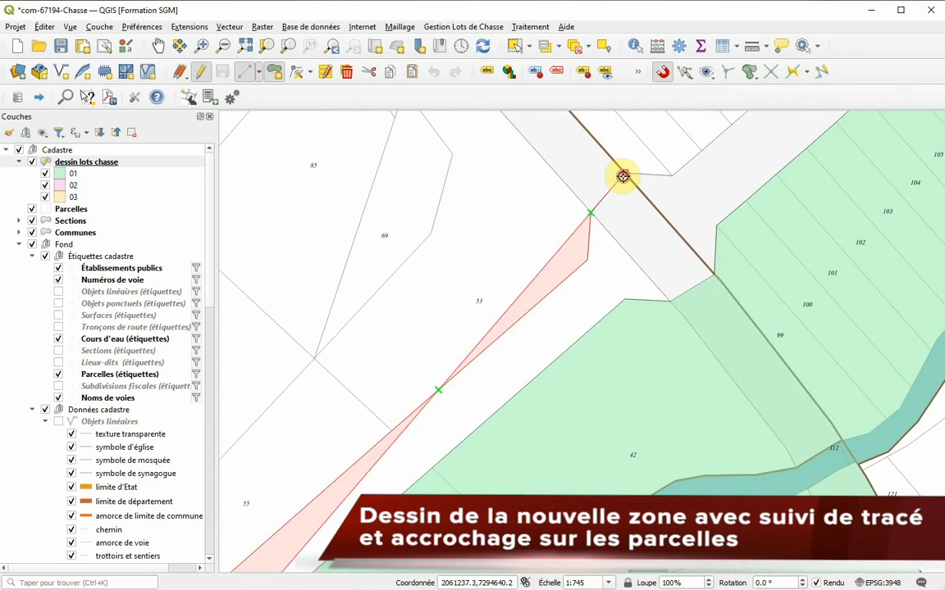
{"action": "key", "text": "t"}
{"action": "left_click", "coordinate": [671, 174]}
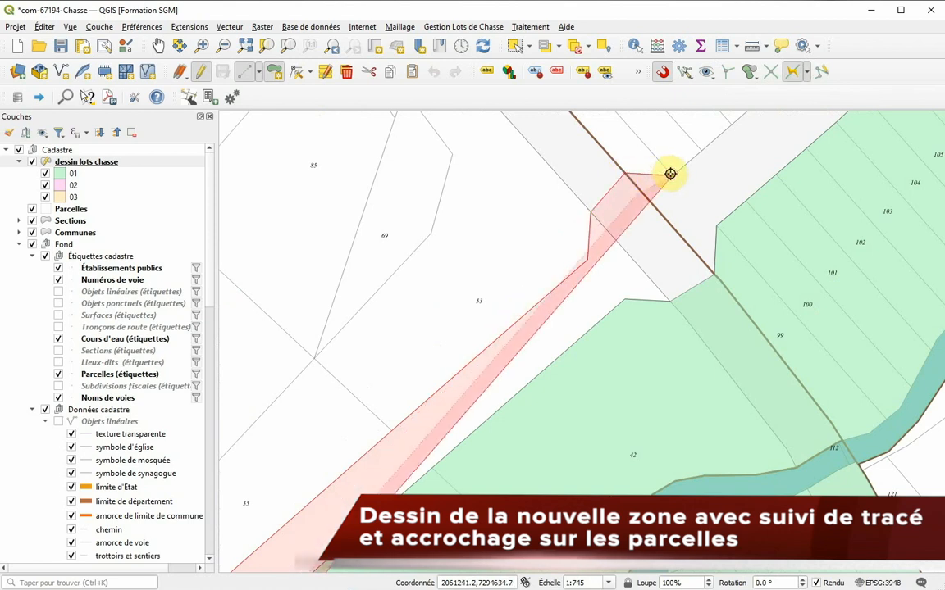
Step: Trace the polygon outline along the eastern parcel edges of section 40 up to the northern commune boundary
{"action": "scroll", "coordinate": [424, 355], "scroll_direction": "down", "scroll_amount": 1}
{"action": "scroll", "coordinate": [424, 355], "scroll_direction": "down", "scroll_amount": 1}
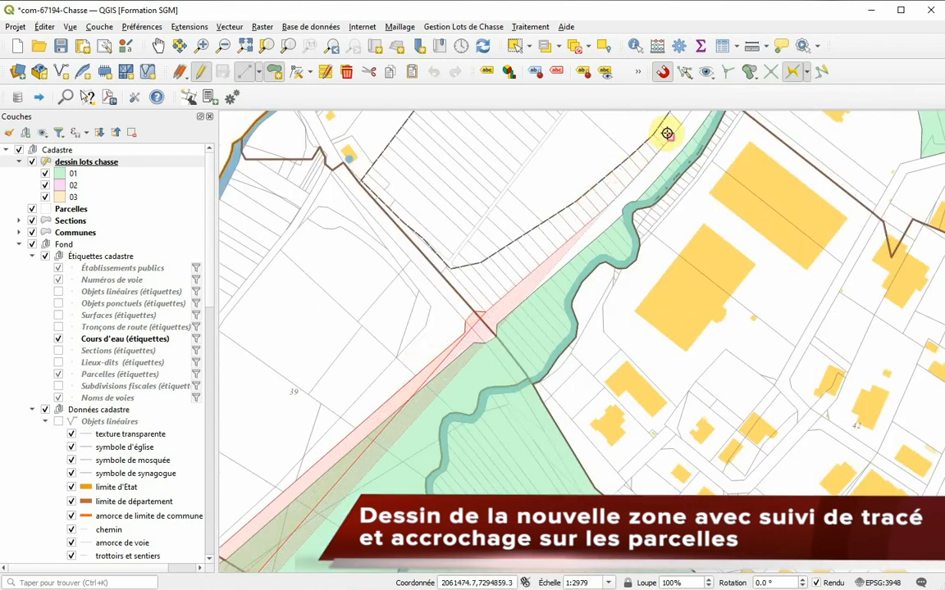
{"action": "scroll", "coordinate": [407, 401], "scroll_direction": "down", "scroll_amount": 2}
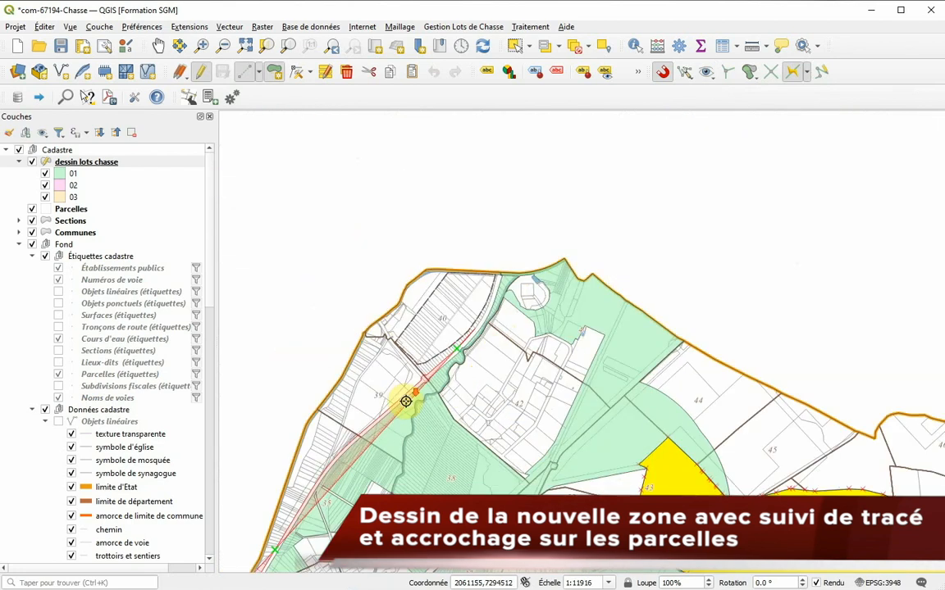
{"action": "scroll", "coordinate": [499, 271], "scroll_direction": "up", "scroll_amount": 2}
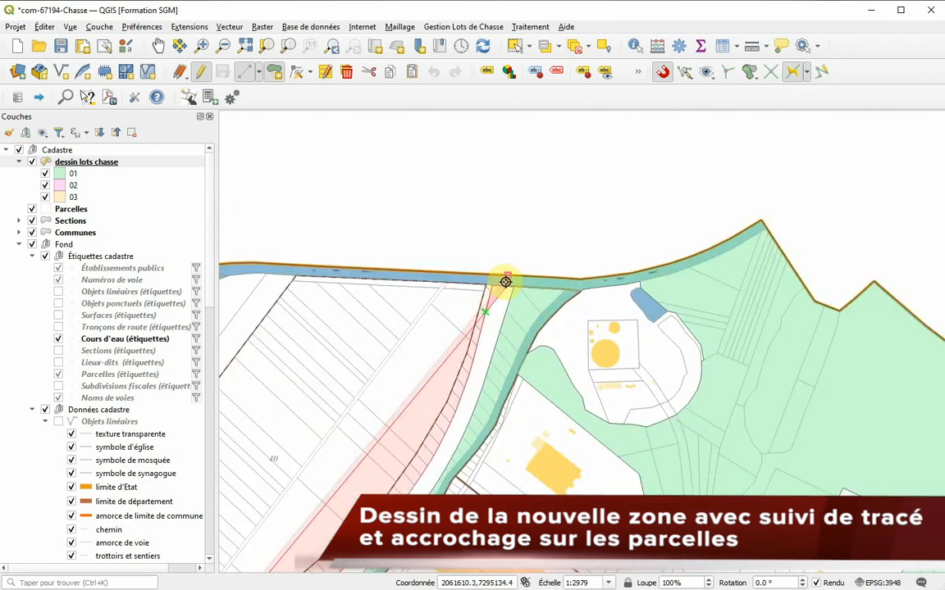
Step: Close the polygon with rough vertices outside the commune boundary around sections 40 and 39, and set its LOT_NUM to 02
{"action": "scroll", "coordinate": [506, 276], "scroll_direction": "down", "scroll_amount": 1}
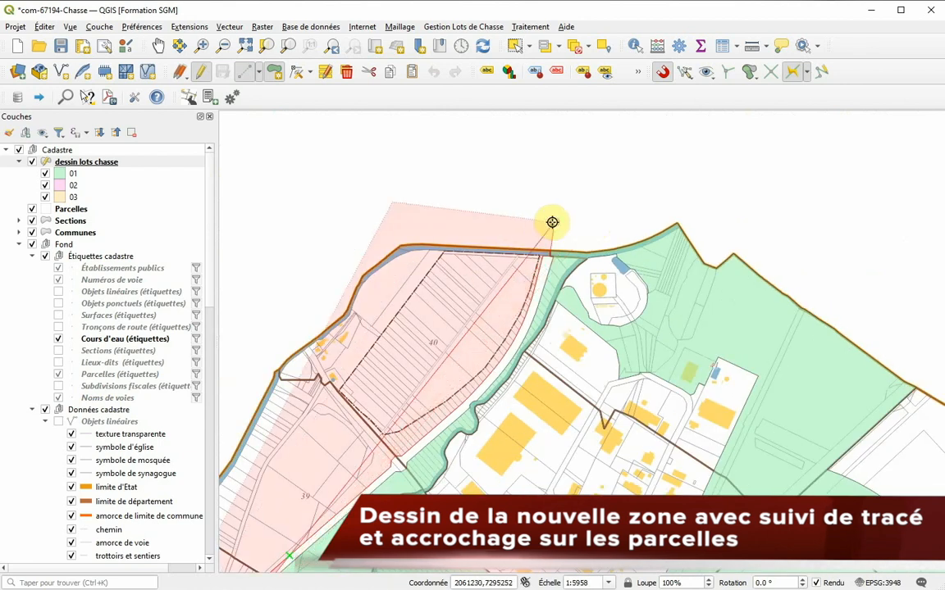
{"action": "scroll", "coordinate": [506, 206], "scroll_direction": "down", "scroll_amount": 1}
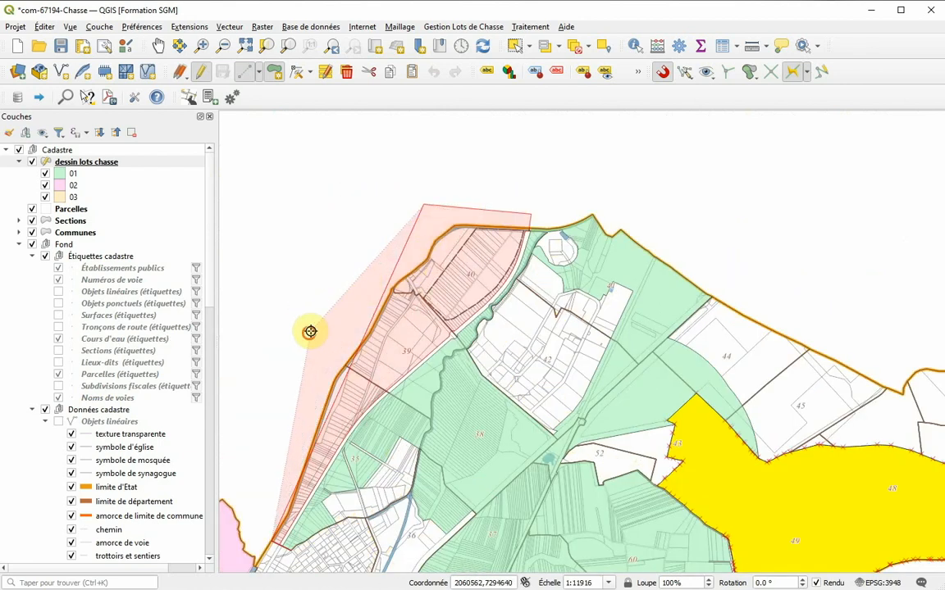
{"action": "right_click", "coordinate": [292, 355]}
{"action": "left_click", "coordinate": [548, 398]}
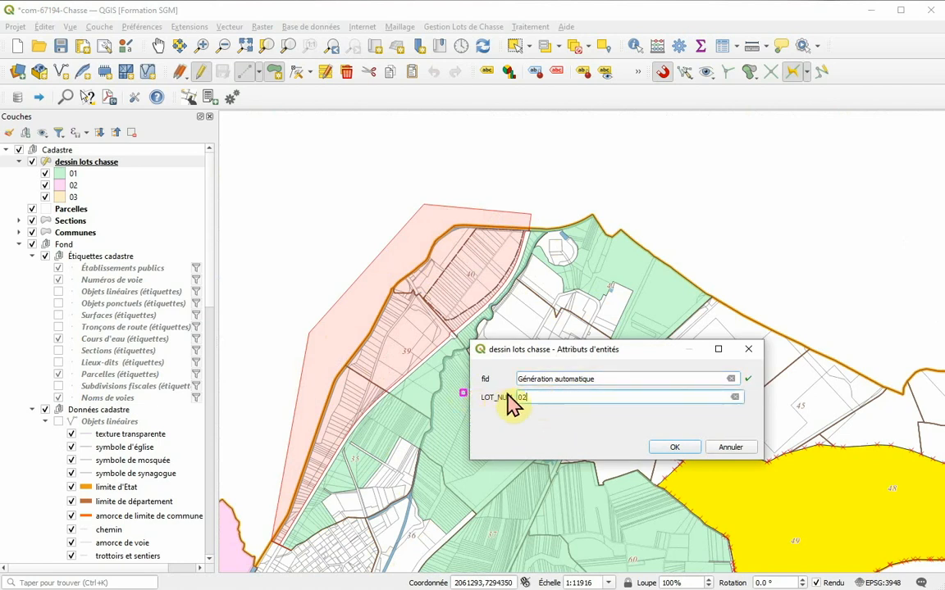
{"action": "type", "text": "02"}
{"action": "key", "text": "Return"}
Step: Check the new polygon's edges, end editing of the dessin lots chasse layer with changes saved, and deselect all features
{"action": "scroll", "coordinate": [363, 489], "scroll_direction": "up", "scroll_amount": 2}
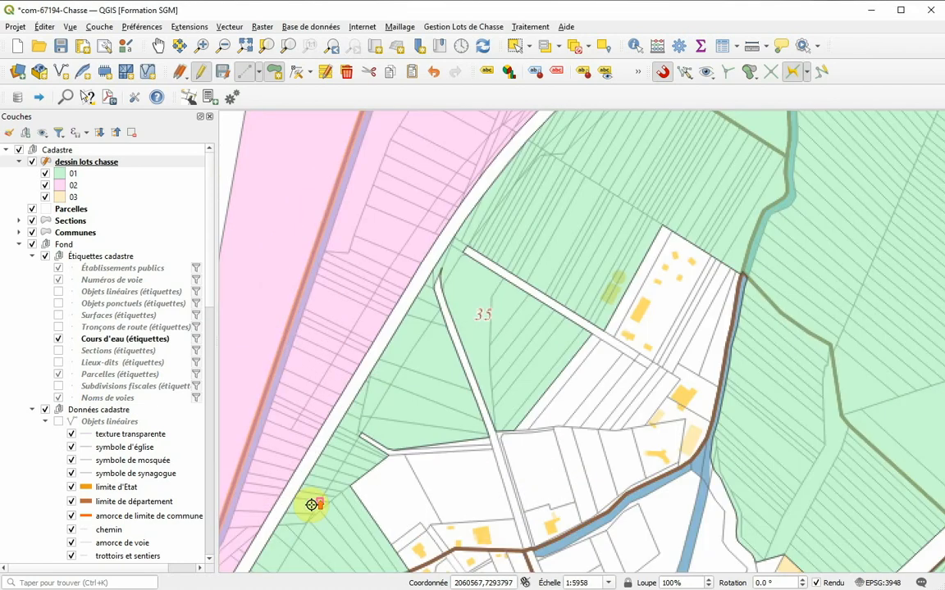
{"action": "scroll", "coordinate": [459, 414], "scroll_direction": "down", "scroll_amount": 1}
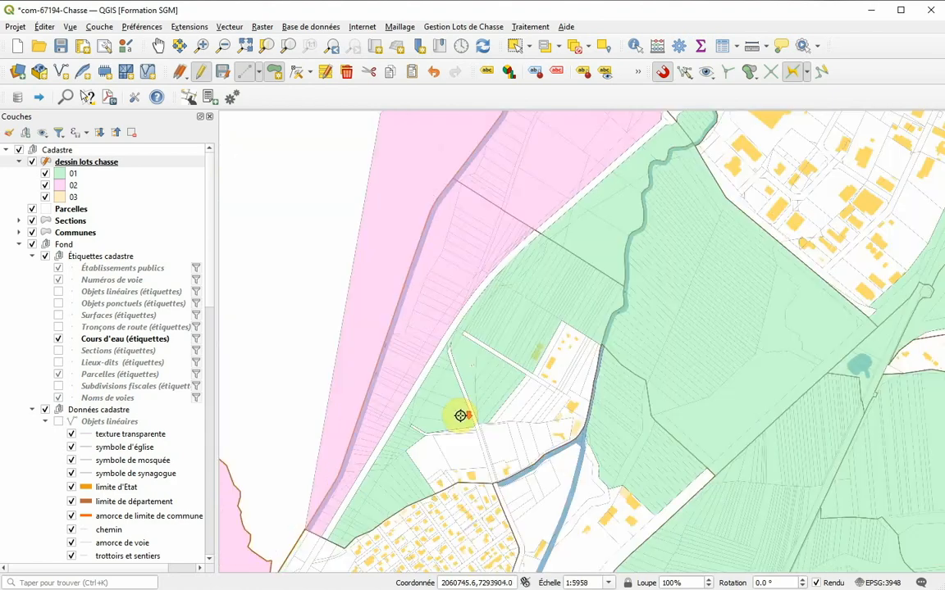
{"action": "scroll", "coordinate": [616, 150], "scroll_direction": "up", "scroll_amount": 1}
{"action": "scroll", "coordinate": [405, 427], "scroll_direction": "down", "scroll_amount": 2}
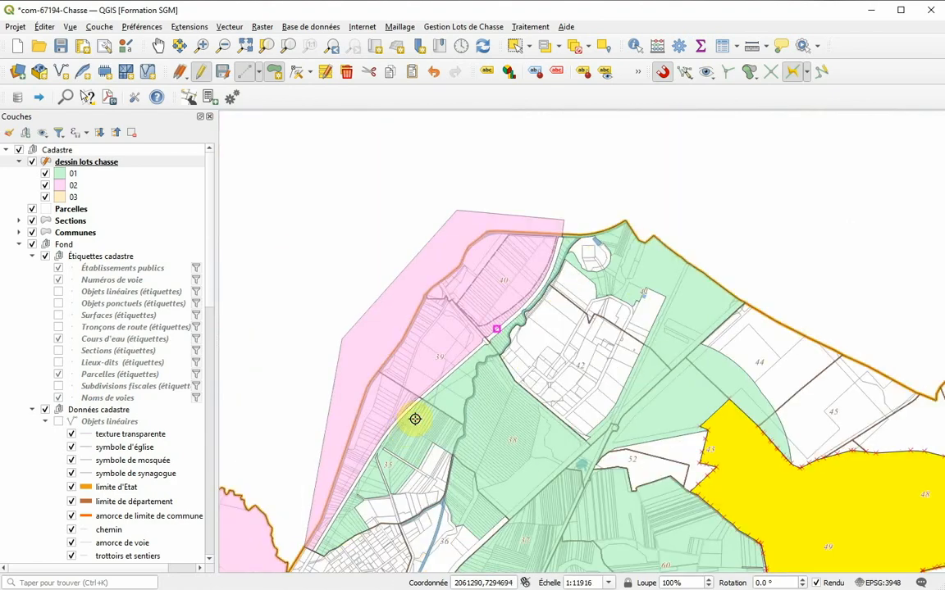
{"action": "scroll", "coordinate": [541, 293], "scroll_direction": "up", "scroll_amount": 2}
{"action": "scroll", "coordinate": [537, 279], "scroll_direction": "down", "scroll_amount": 3}
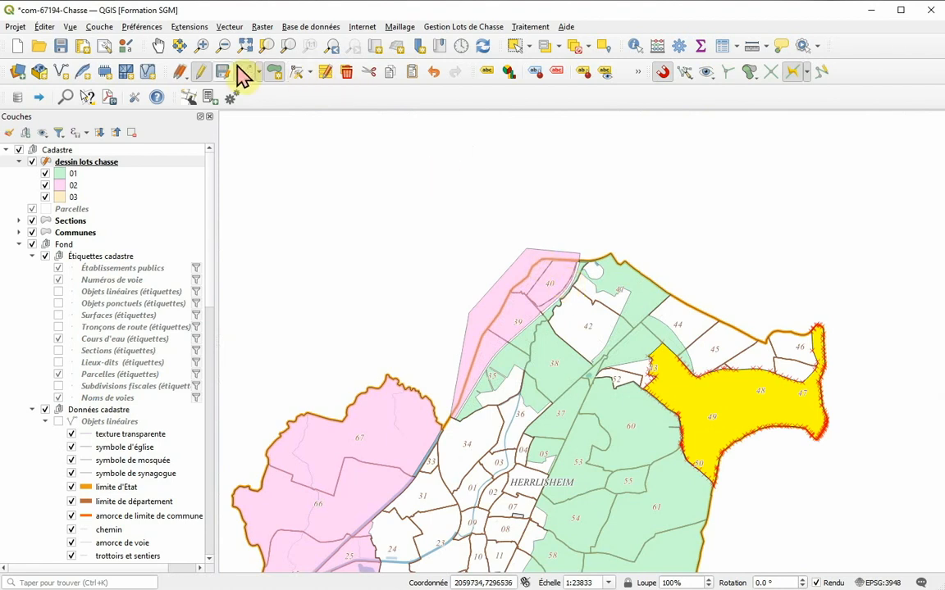
{"action": "left_click", "coordinate": [201, 73]}
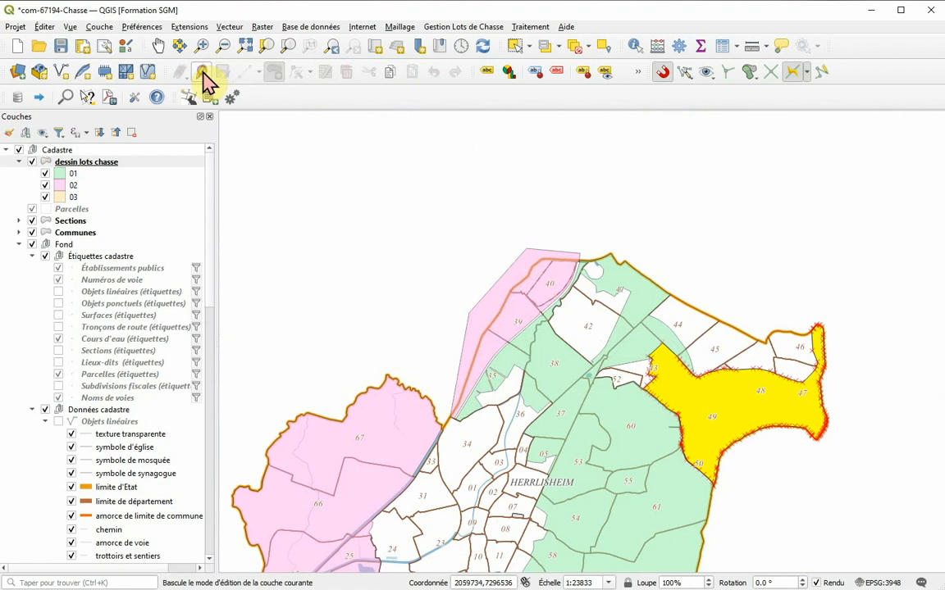
{"action": "left_click", "coordinate": [575, 51]}
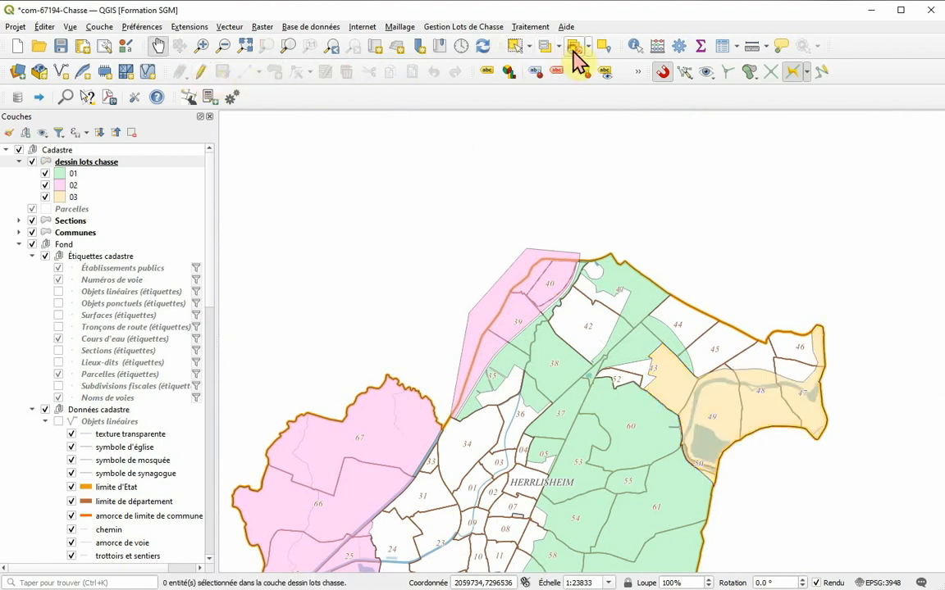
Step: Inspect both lot 02 records in the dessin lots chasse attribute table by highlighting each on the map, and clear the selection
{"action": "left_click", "coordinate": [716, 48]}
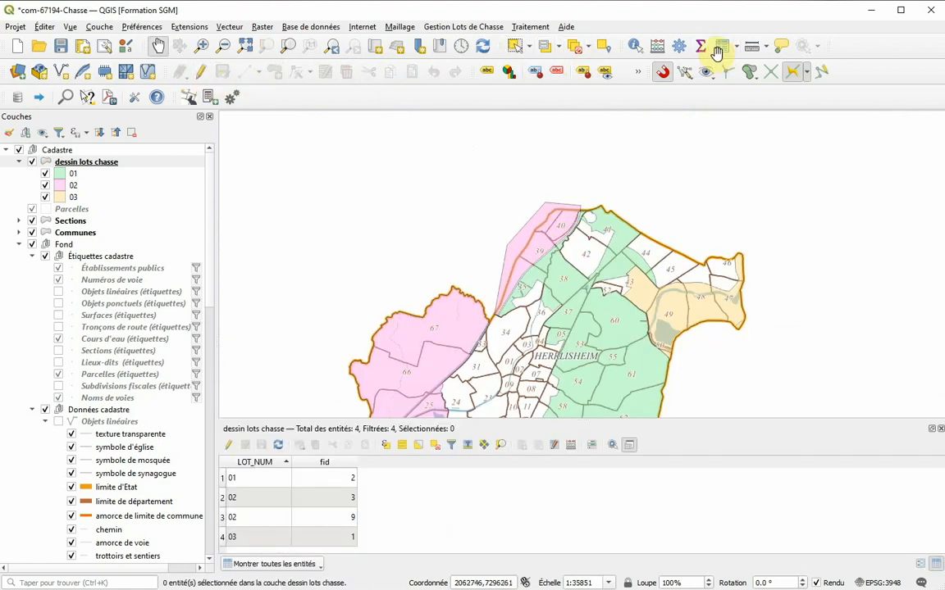
{"action": "left_click", "coordinate": [221, 497]}
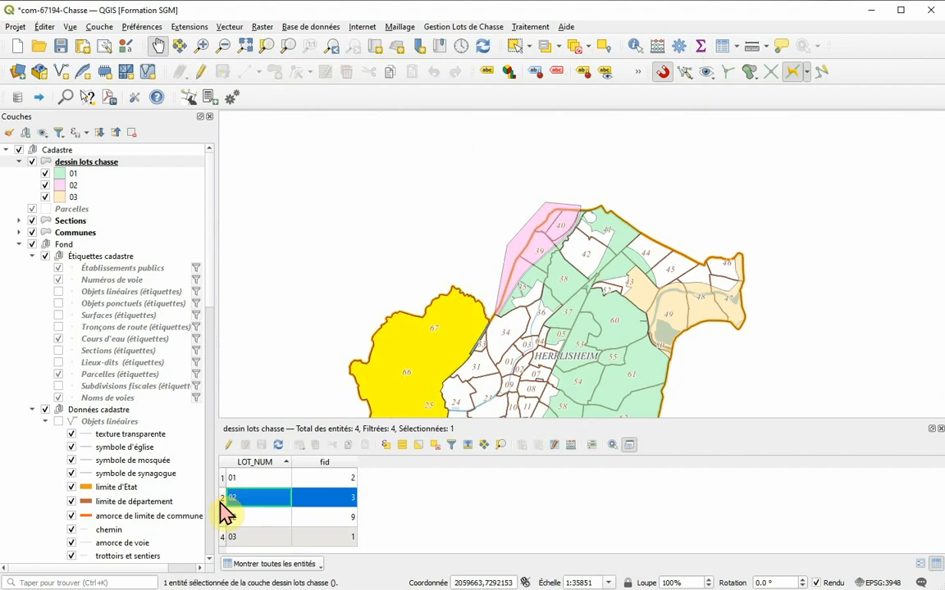
{"action": "left_click", "coordinate": [223, 523]}
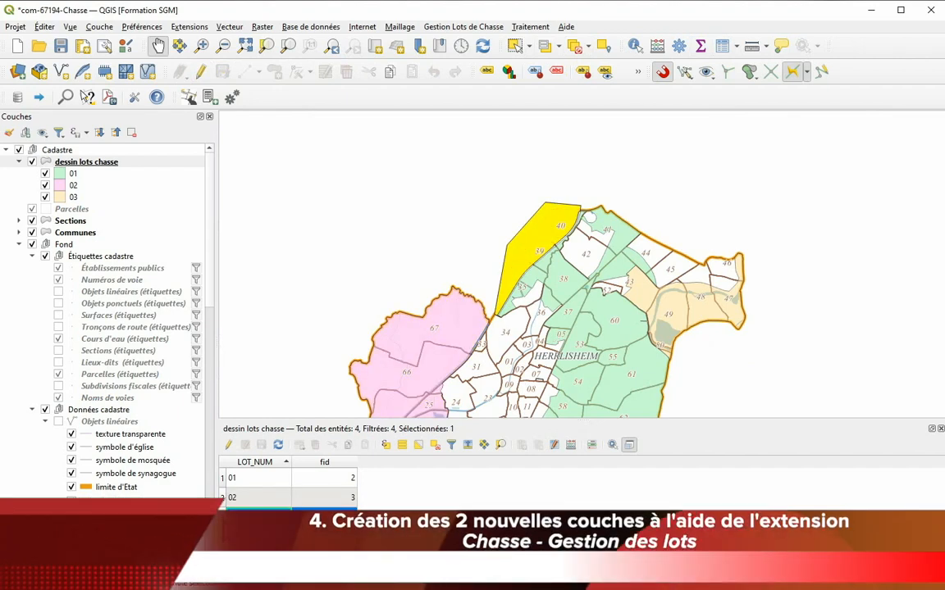
{"action": "left_click", "coordinate": [435, 444]}
{"action": "left_click", "coordinate": [939, 429]}
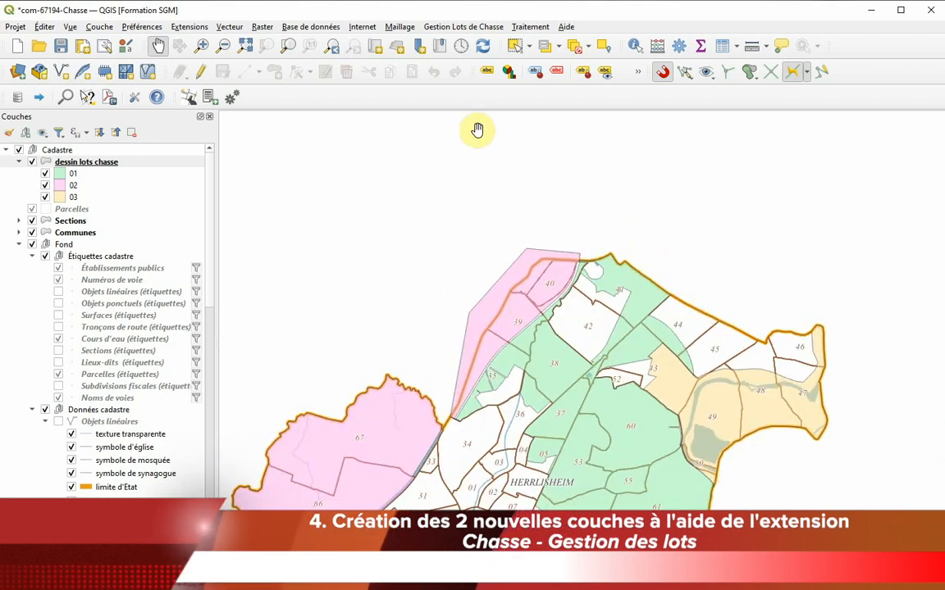
{"action": "left_click", "coordinate": [245, 45]}
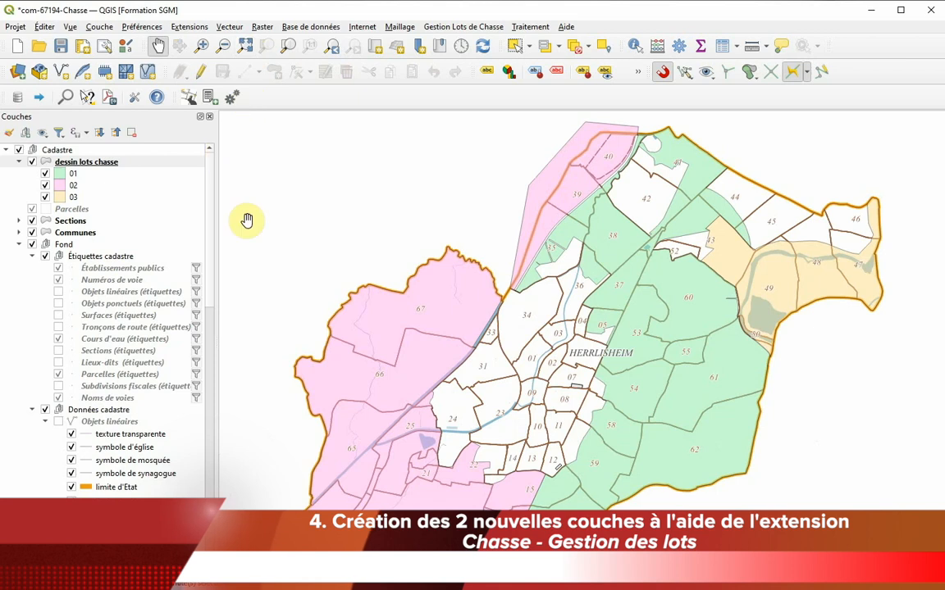
Step: Configure the hunting-lot tool with a maximum readjustment distance of 1.5 m and the export directory C:/Formation QGIS - Chasse Gestion des Lots
{"action": "left_click", "coordinate": [231, 97]}
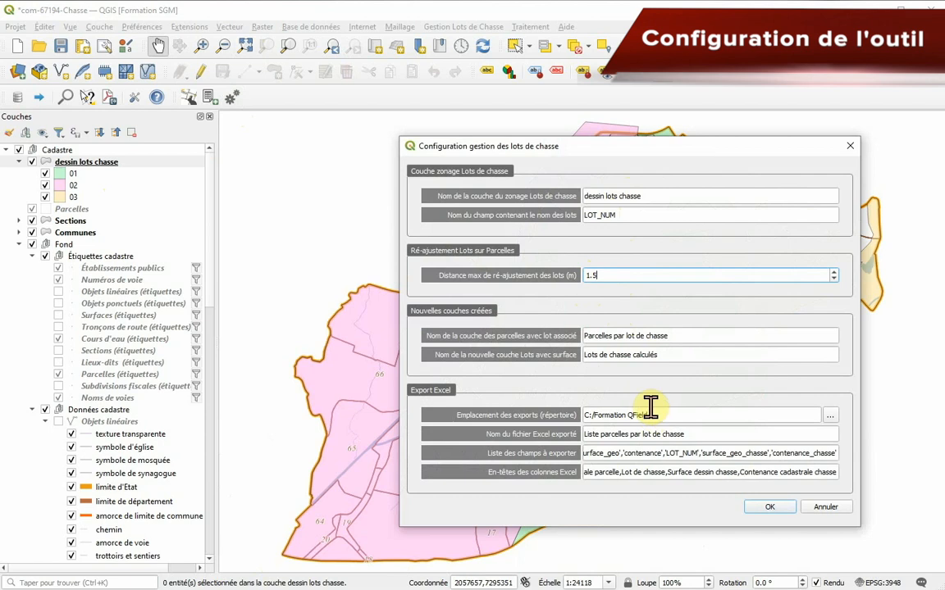
{"action": "left_click", "coordinate": [830, 416]}
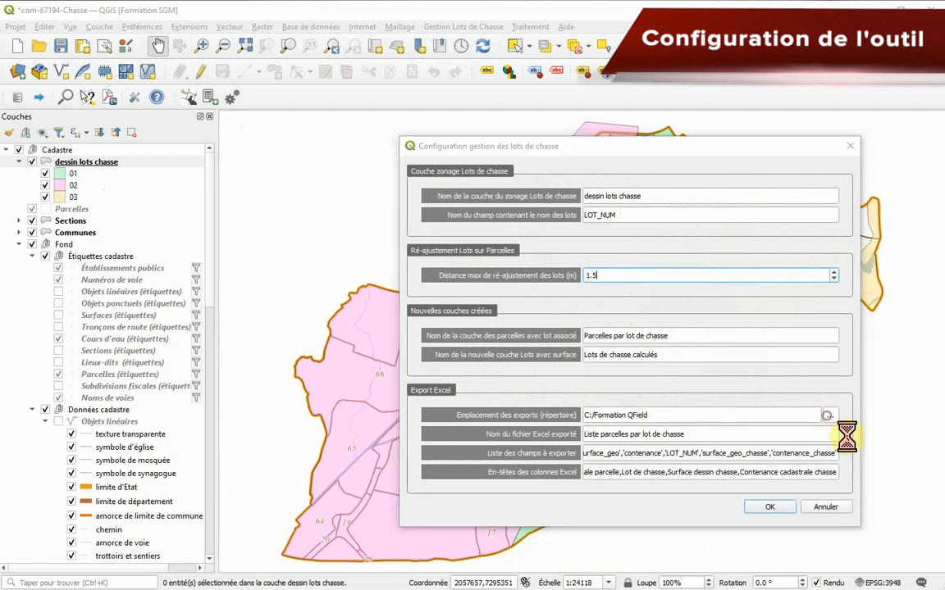
{"action": "left_click_drag", "start_coordinate": [659, 397], "coordinate": [666, 248]}
{"action": "left_click", "coordinate": [554, 290]}
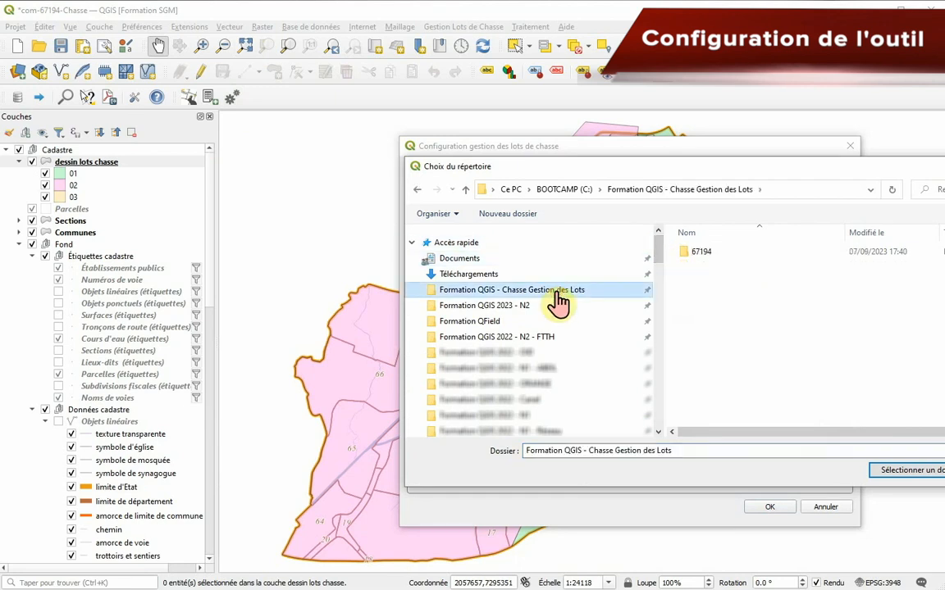
{"action": "left_click_drag", "start_coordinate": [857, 167], "coordinate": [721, 169]}
{"action": "left_click", "coordinate": [807, 474]}
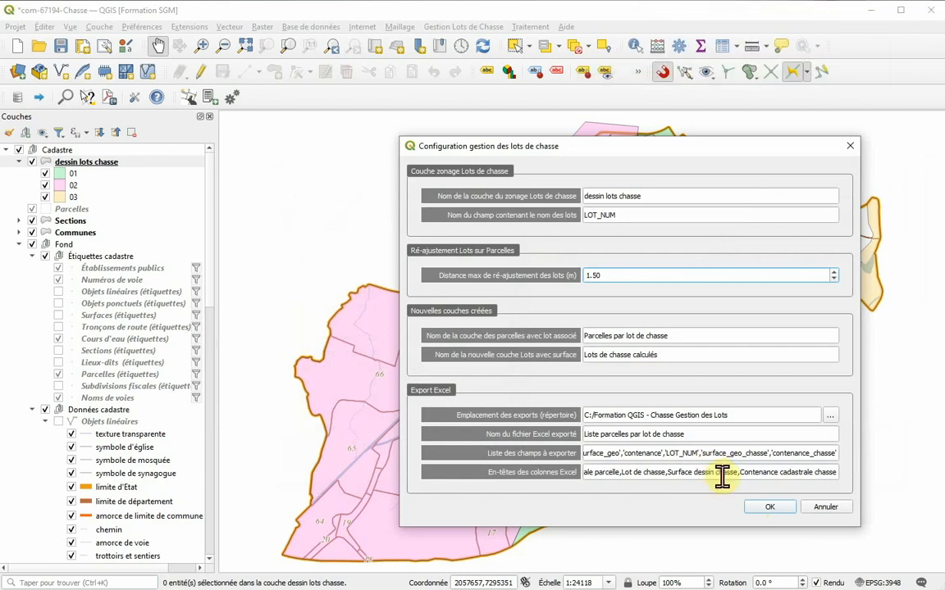
{"action": "left_click", "coordinate": [766, 507]}
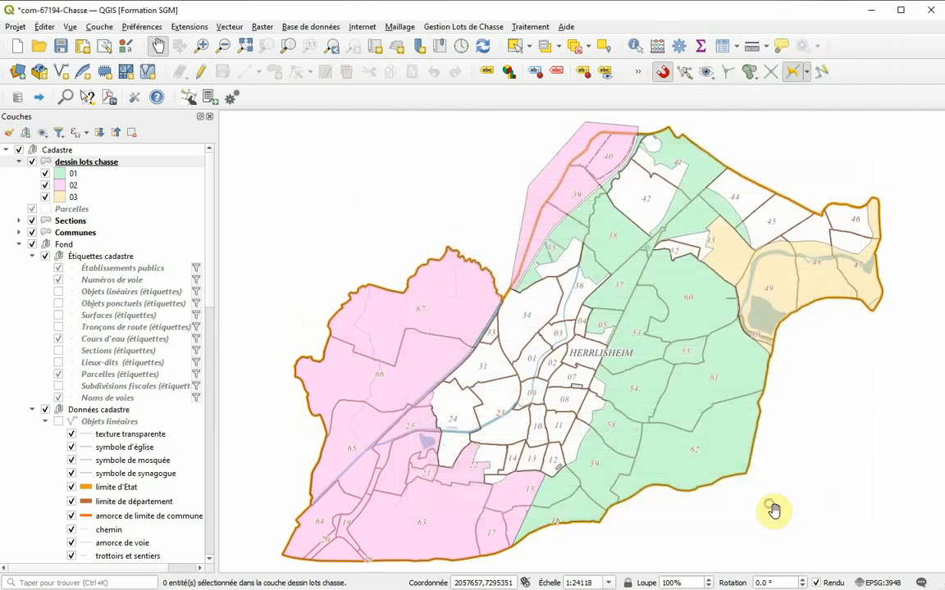
Step: Create the two recalculated hunting-lot layers with the Chasse - Gestion des lots extension
{"action": "scroll", "coordinate": [579, 328], "scroll_direction": "down", "scroll_amount": 1}
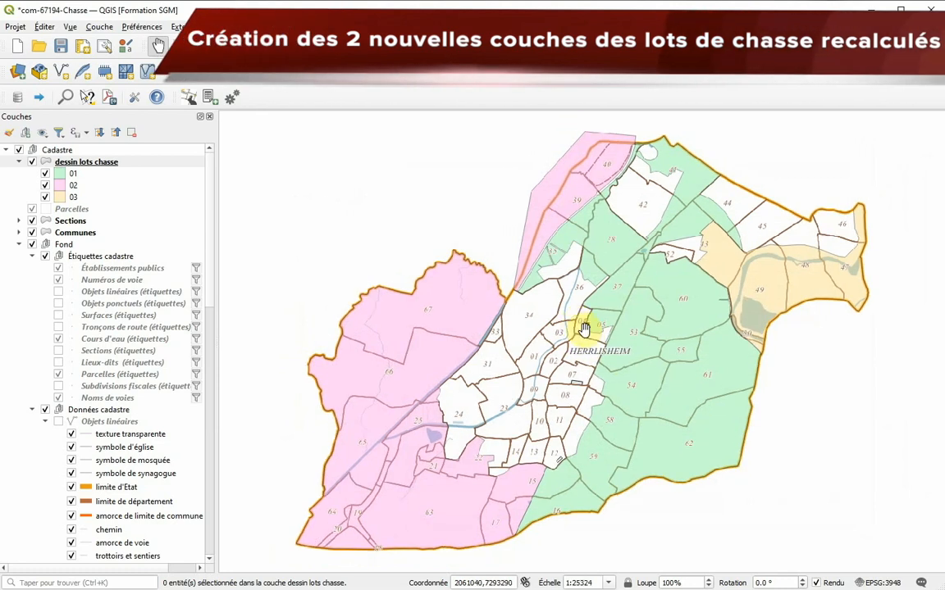
{"action": "left_click", "coordinate": [187, 102]}
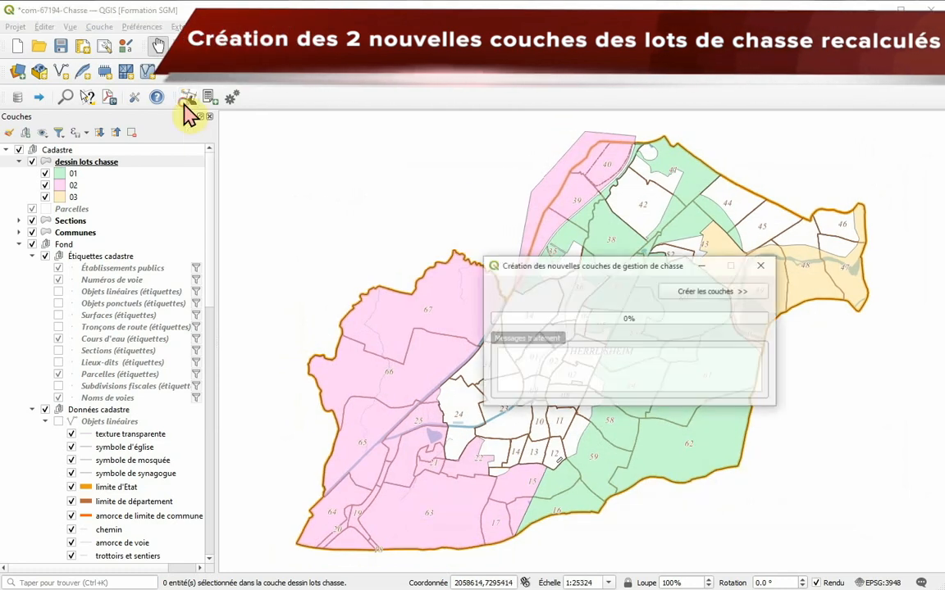
{"action": "left_click", "coordinate": [693, 294]}
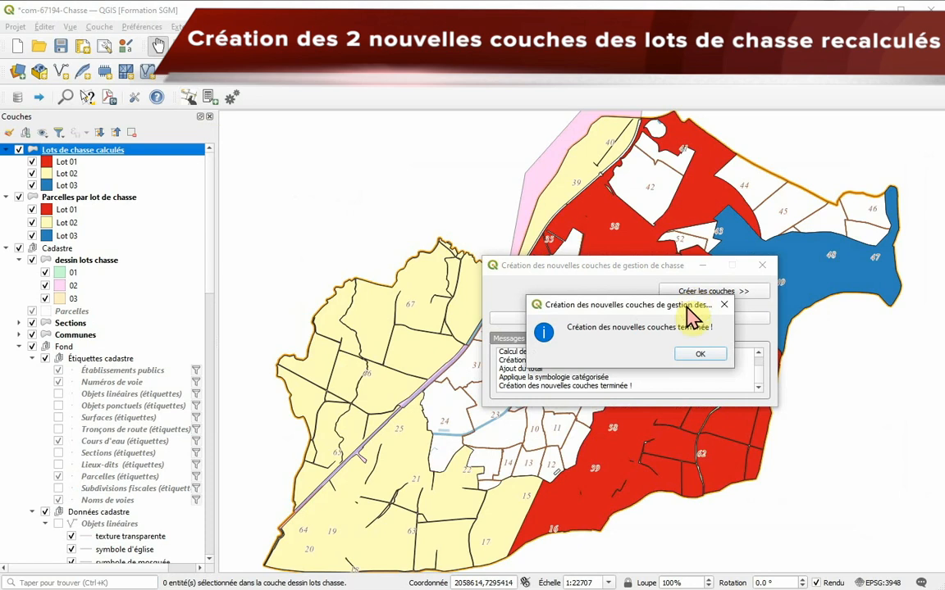
{"action": "left_click", "coordinate": [701, 359]}
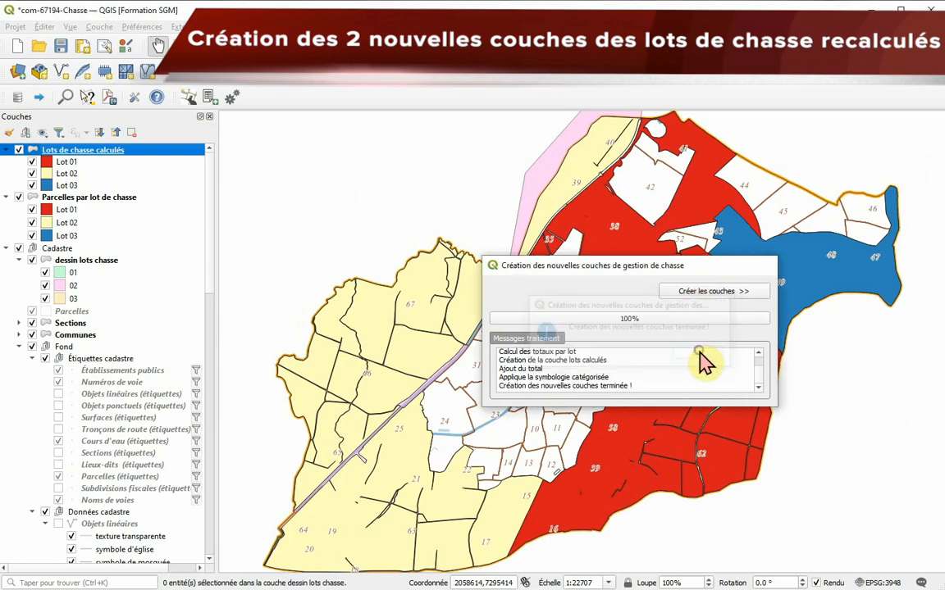
Step: Move the dessin lots chasse layer out of and above the Cadastre group, hide it, and examine the calculated lots on the map
{"action": "left_click_drag", "start_coordinate": [61, 268], "coordinate": [57, 244]}
{"action": "left_click", "coordinate": [18, 253]}
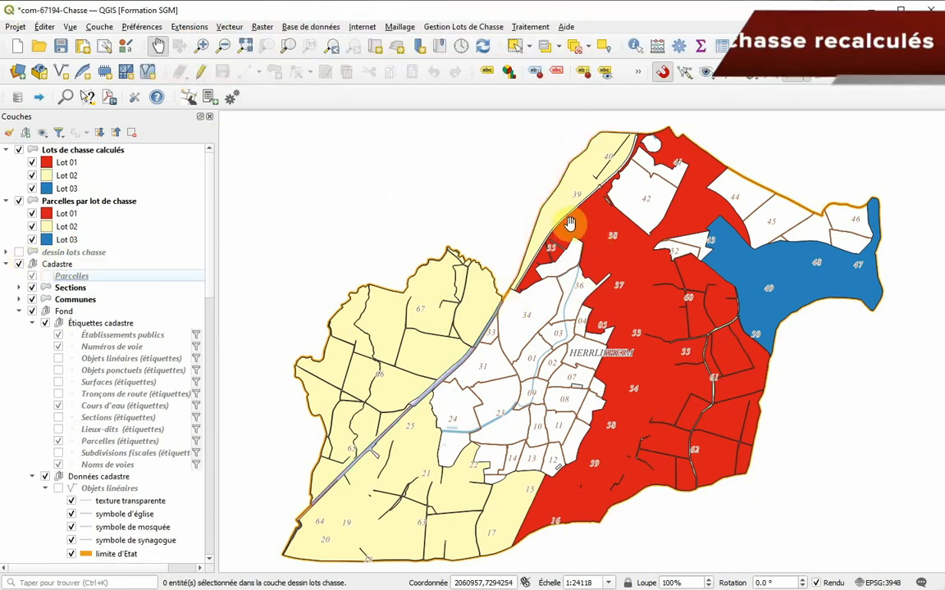
{"action": "scroll", "coordinate": [697, 300], "scroll_direction": "up", "scroll_amount": 4}
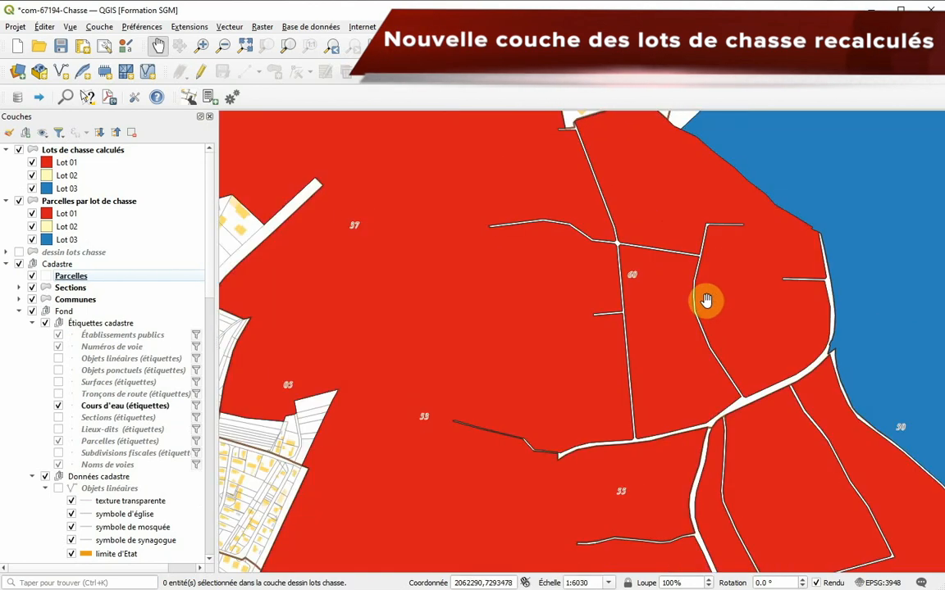
{"action": "scroll", "coordinate": [629, 313], "scroll_direction": "down", "scroll_amount": 4}
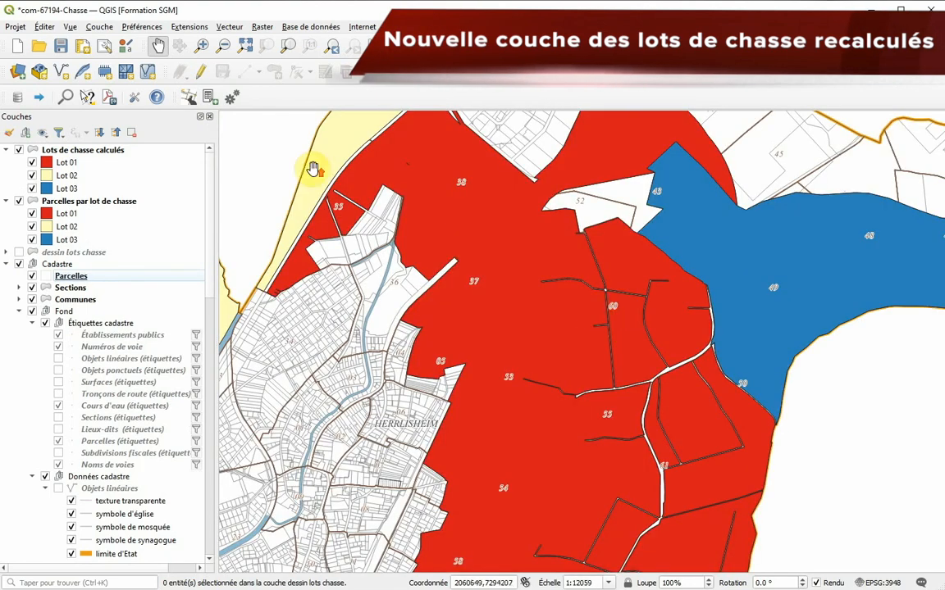
{"action": "scroll", "coordinate": [313, 169], "scroll_direction": "up", "scroll_amount": 2}
{"action": "scroll", "coordinate": [314, 173], "scroll_direction": "down", "scroll_amount": 3}
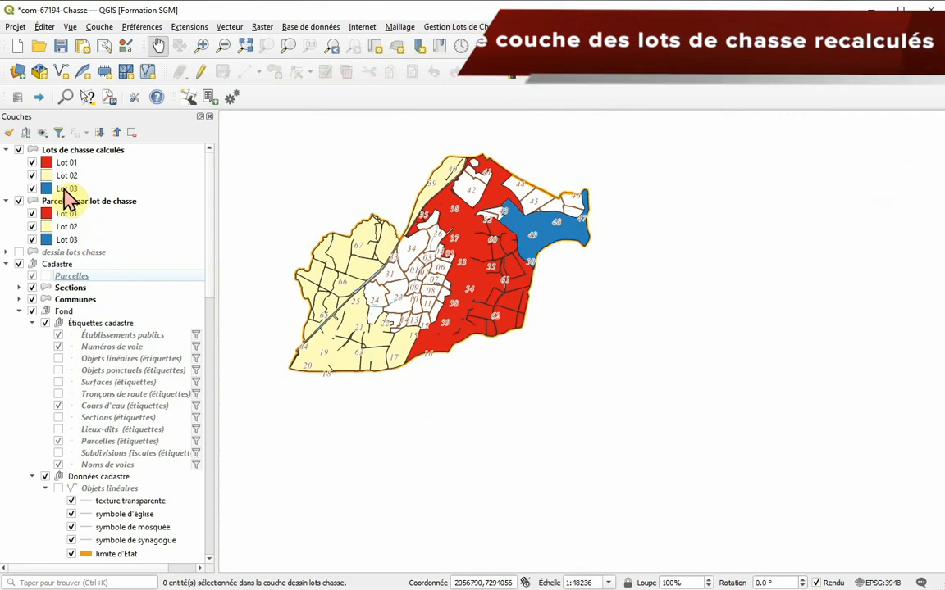
Step: Review the Lots de chasse calculés attribute table sorted by LOT_NUM, highlighting each lot on the map, and clear the selection
{"action": "left_click", "coordinate": [64, 152]}
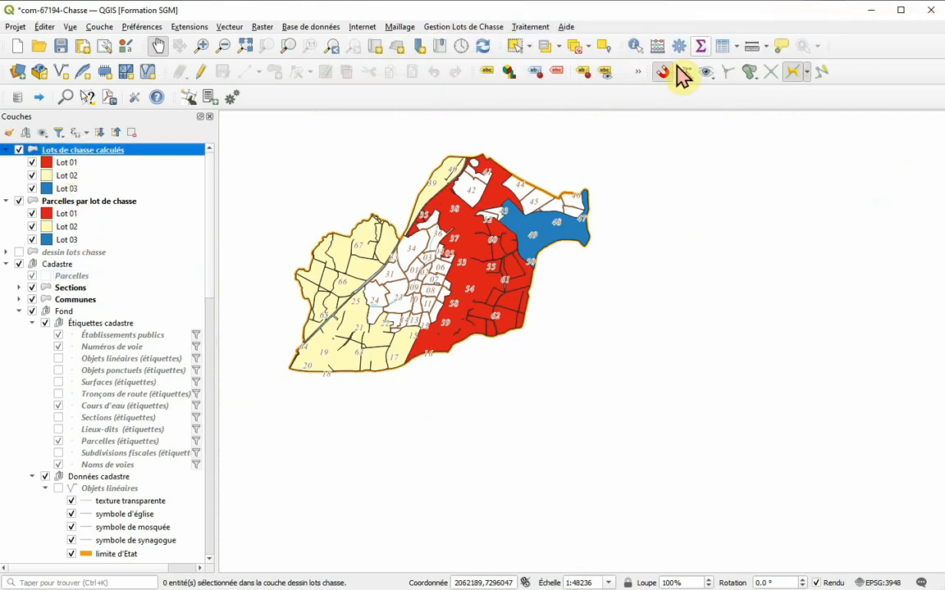
{"action": "left_click", "coordinate": [720, 47]}
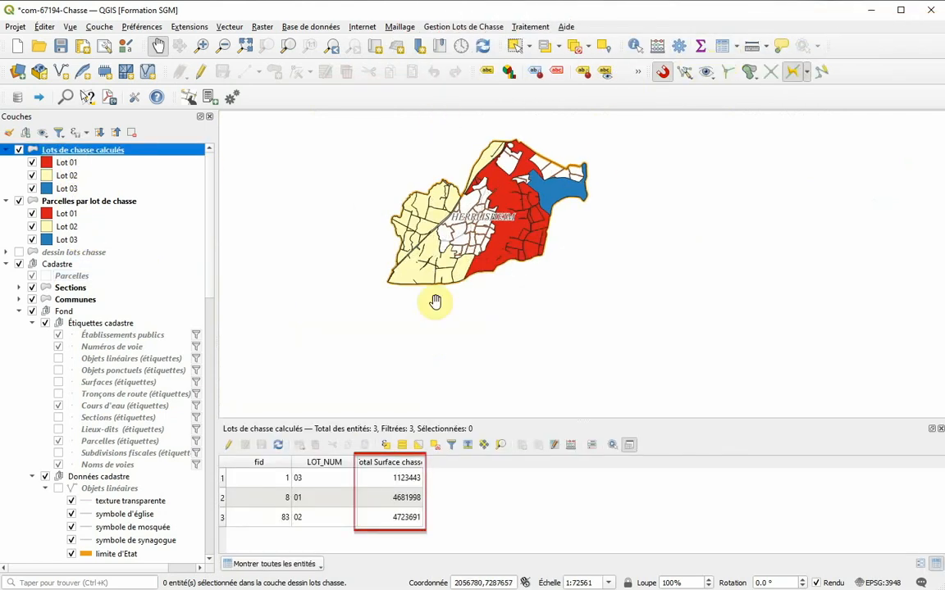
{"action": "left_click", "coordinate": [321, 466]}
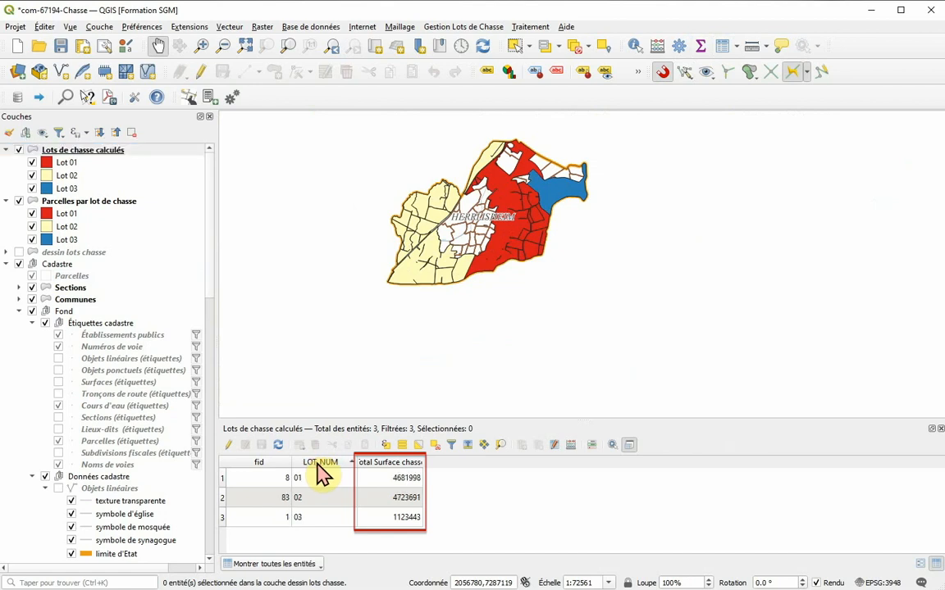
{"action": "left_click", "coordinate": [221, 478]}
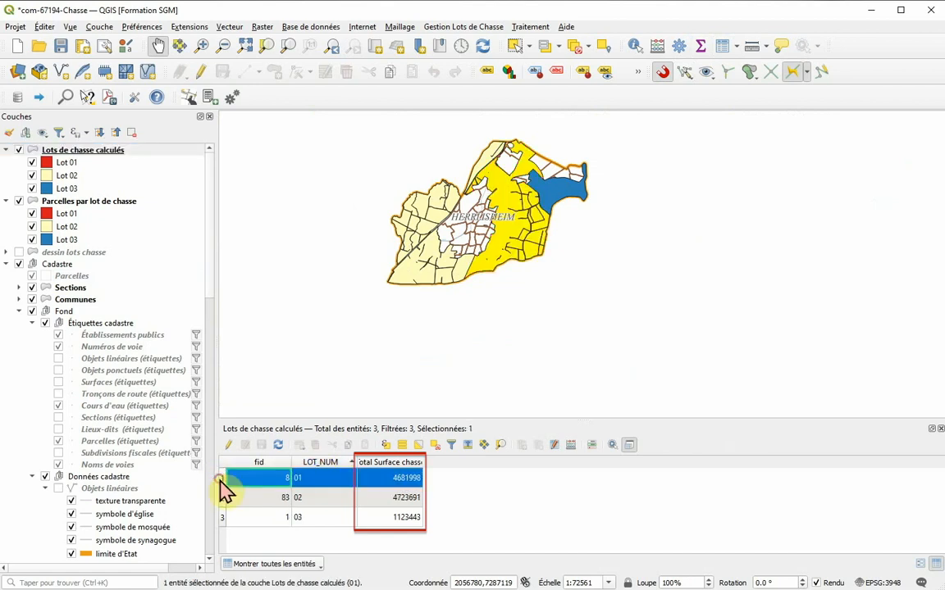
{"action": "left_click", "coordinate": [221, 496]}
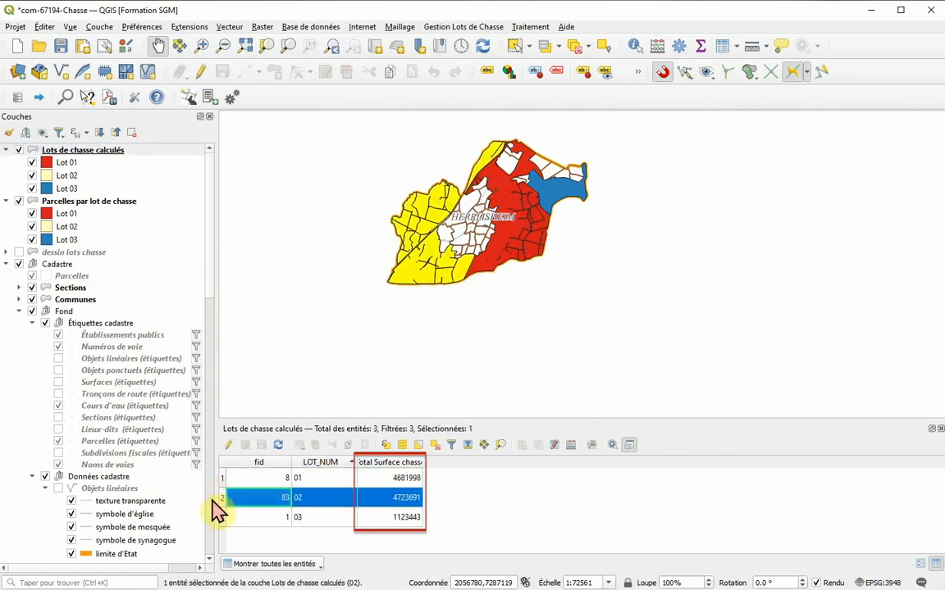
{"action": "left_click", "coordinate": [221, 518]}
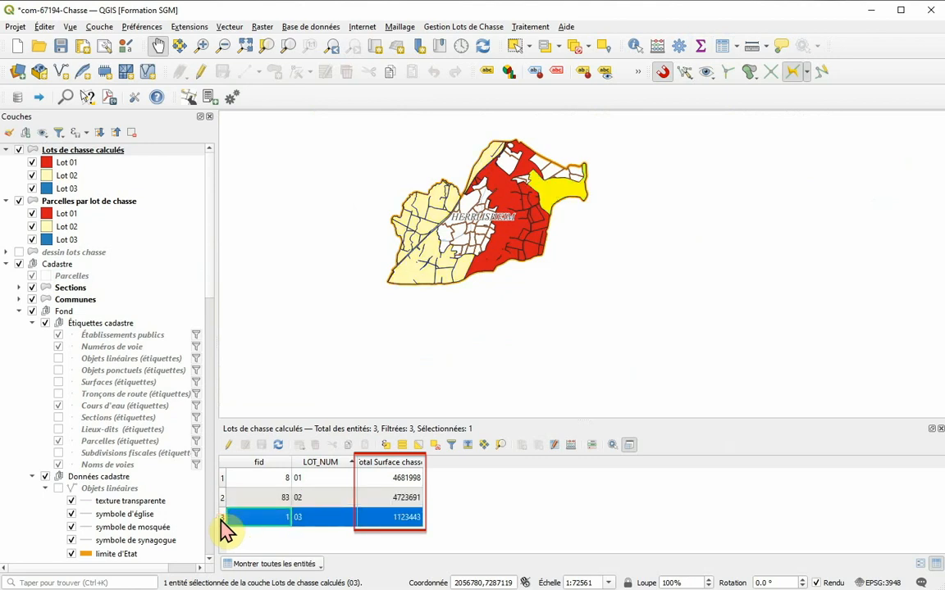
{"action": "left_click", "coordinate": [939, 429]}
{"action": "scroll", "coordinate": [380, 236], "scroll_direction": "up", "scroll_amount": 2}
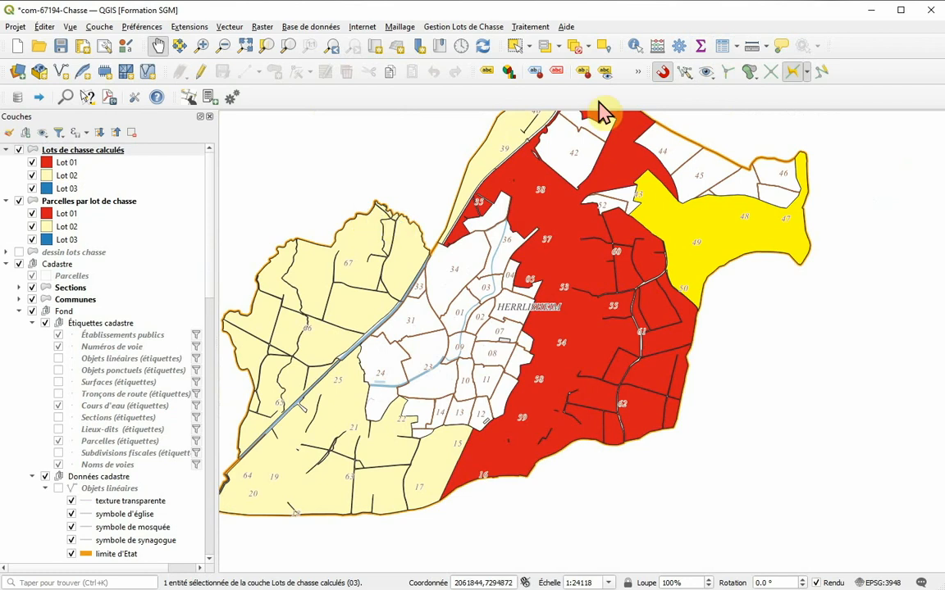
{"action": "left_click", "coordinate": [575, 46]}
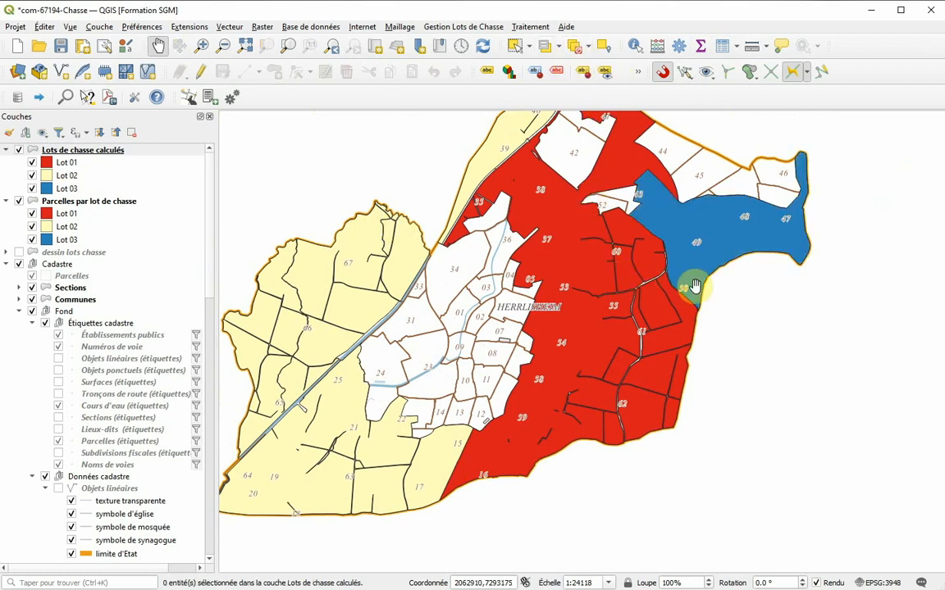
{"action": "scroll", "coordinate": [694, 286], "scroll_direction": "down", "scroll_amount": 1}
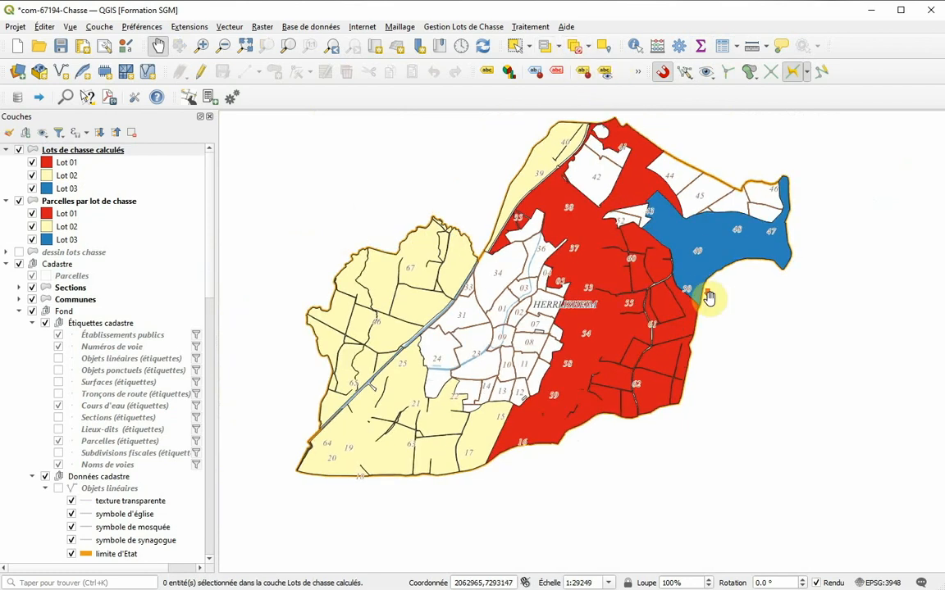
Step: Hide the Lots de chasse calculés layer and examine the individual parcels of the Parcelles par lot de chasse layer
{"action": "left_click", "coordinate": [18, 150]}
{"action": "left_click", "coordinate": [90, 201]}
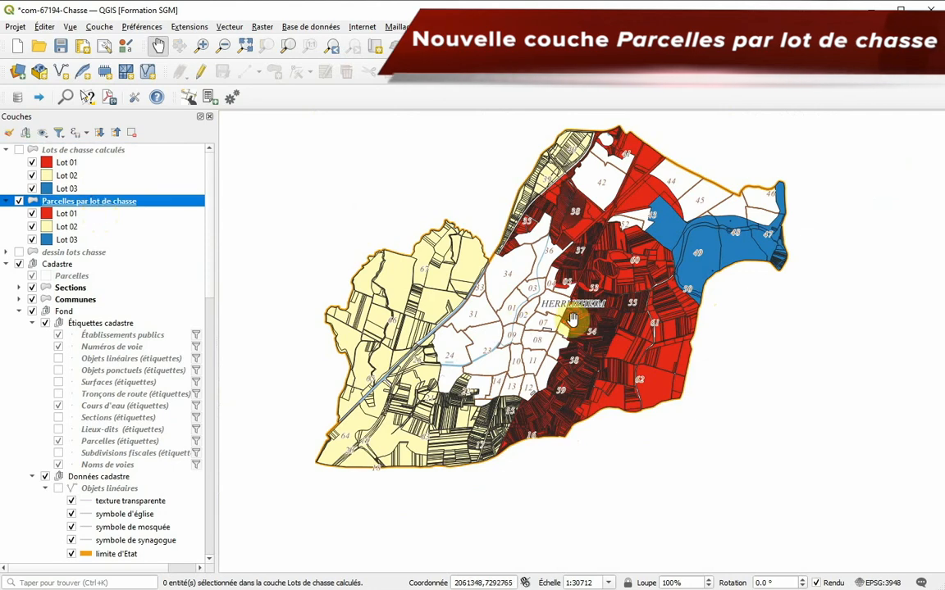
{"action": "scroll", "coordinate": [620, 299], "scroll_direction": "up", "scroll_amount": 3}
{"action": "scroll", "coordinate": [620, 292], "scroll_direction": "down", "scroll_amount": 3}
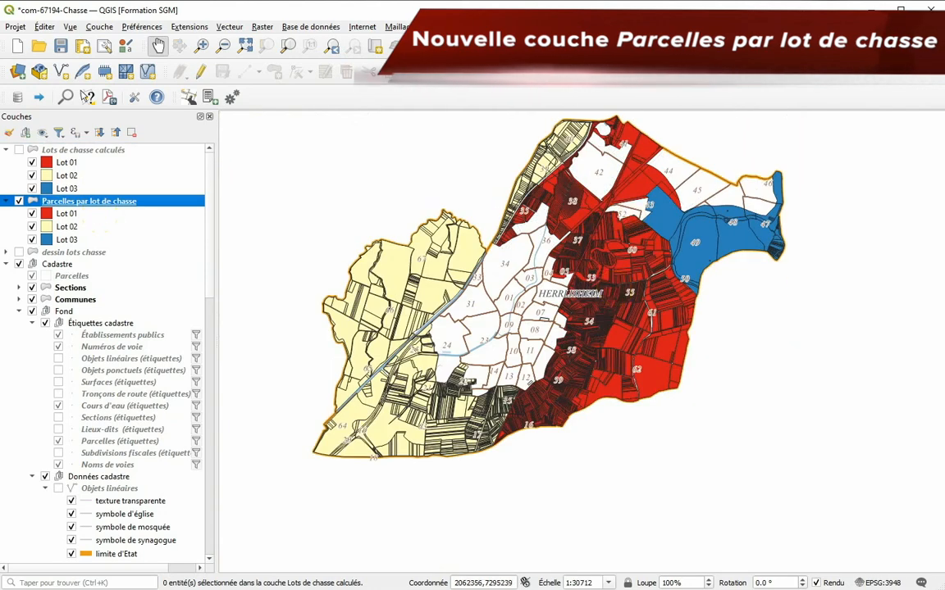
Step: Open the Parcelles par lot de chasse attribute table, autosize all its columns, and review the hunting area fields
{"action": "left_click", "coordinate": [723, 46]}
{"action": "left_click_drag", "start_coordinate": [558, 268], "coordinate": [556, 293]}
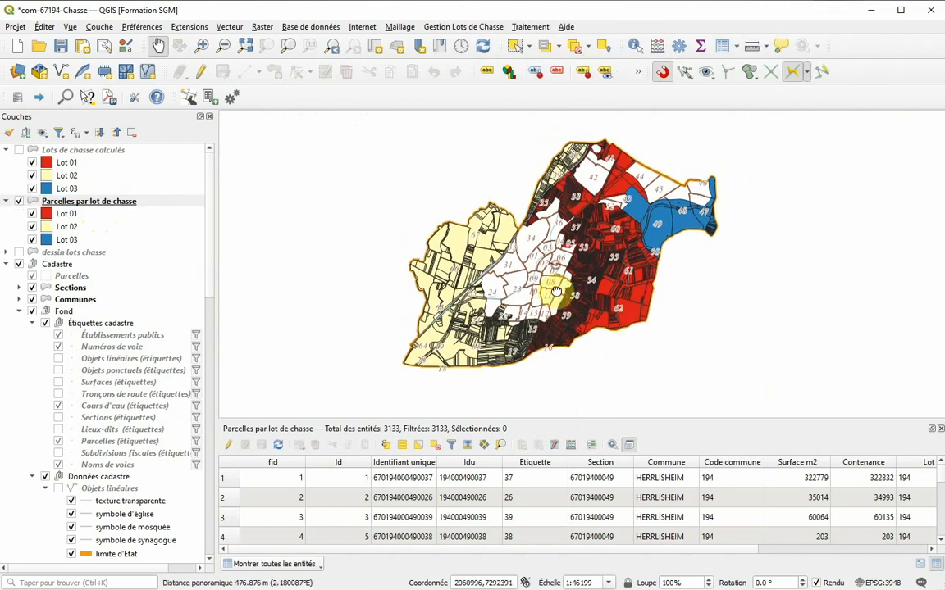
{"action": "left_click_drag", "start_coordinate": [547, 549], "coordinate": [796, 549]}
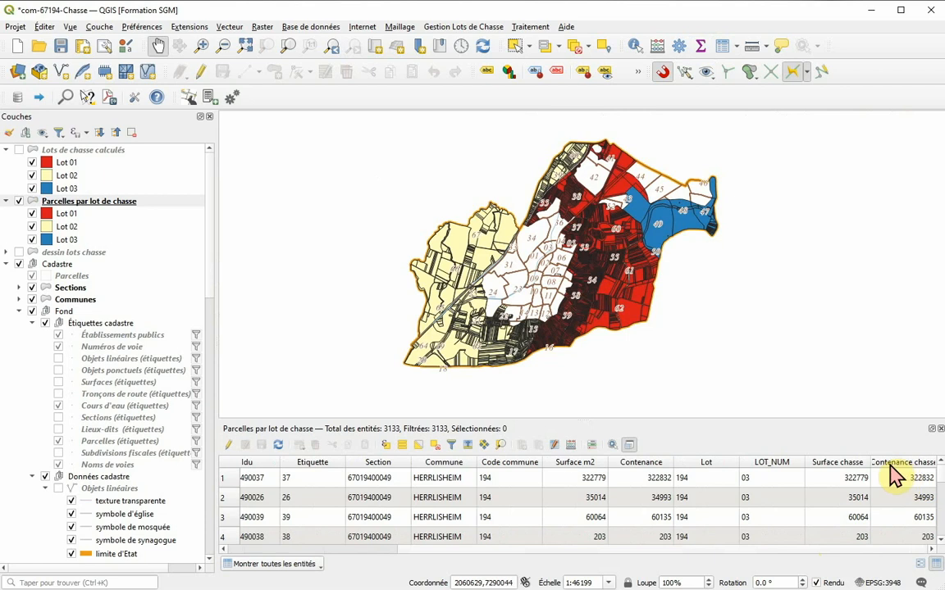
{"action": "right_click", "coordinate": [889, 473]}
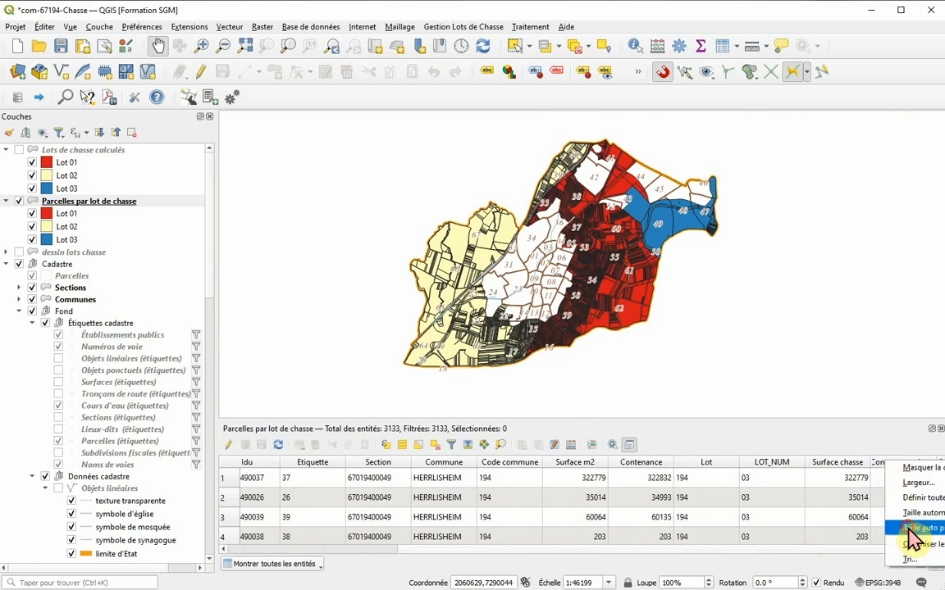
{"action": "left_click", "coordinate": [912, 536]}
{"action": "scroll", "coordinate": [879, 504], "scroll_direction": "down", "scroll_amount": 5}
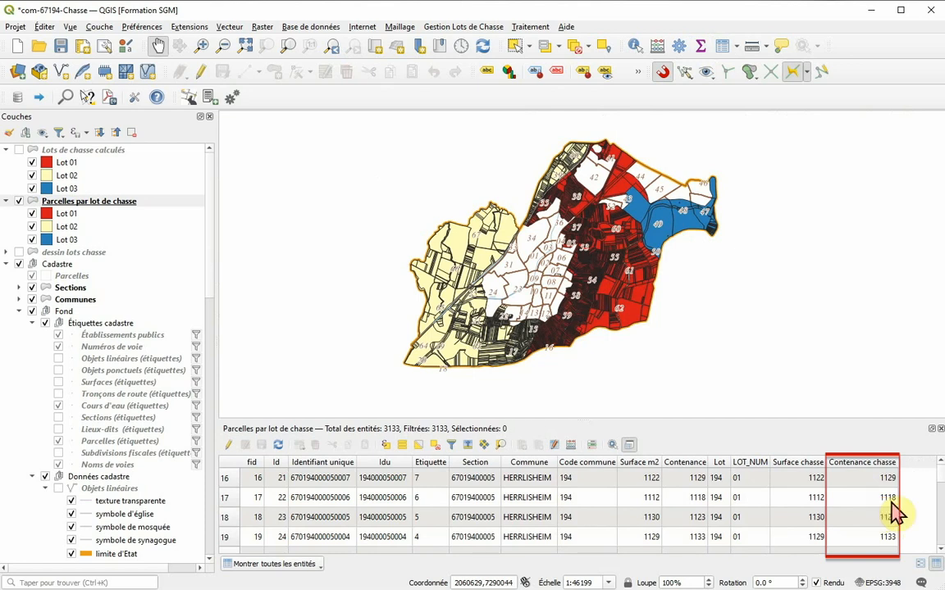
Step: Compare the split parcel in section 43 with the original cadastral parcel, and identify the attributes of its lot 03 and lot 01 parts
{"action": "scroll", "coordinate": [633, 185], "scroll_direction": "up", "scroll_amount": 3}
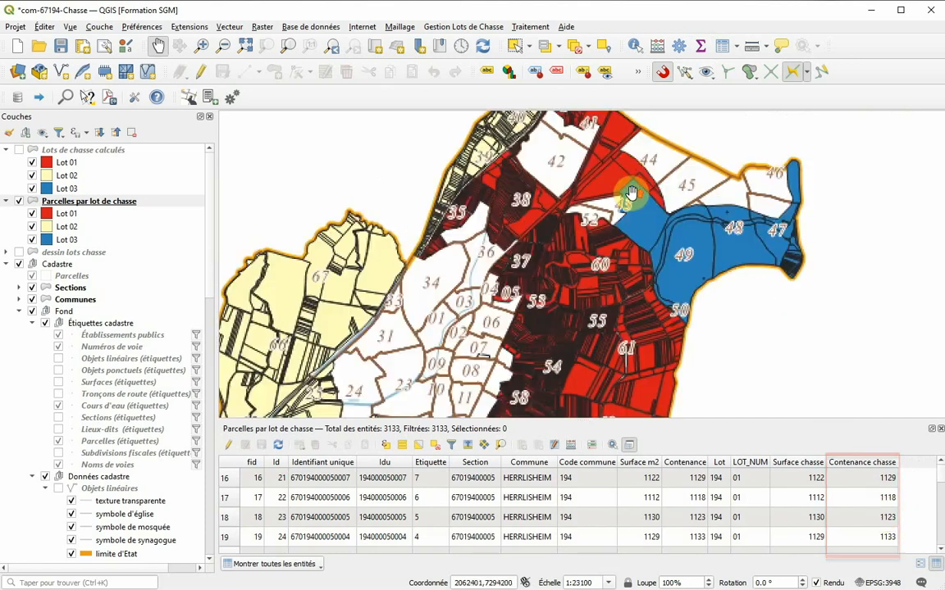
{"action": "scroll", "coordinate": [585, 153], "scroll_direction": "up", "scroll_amount": 1}
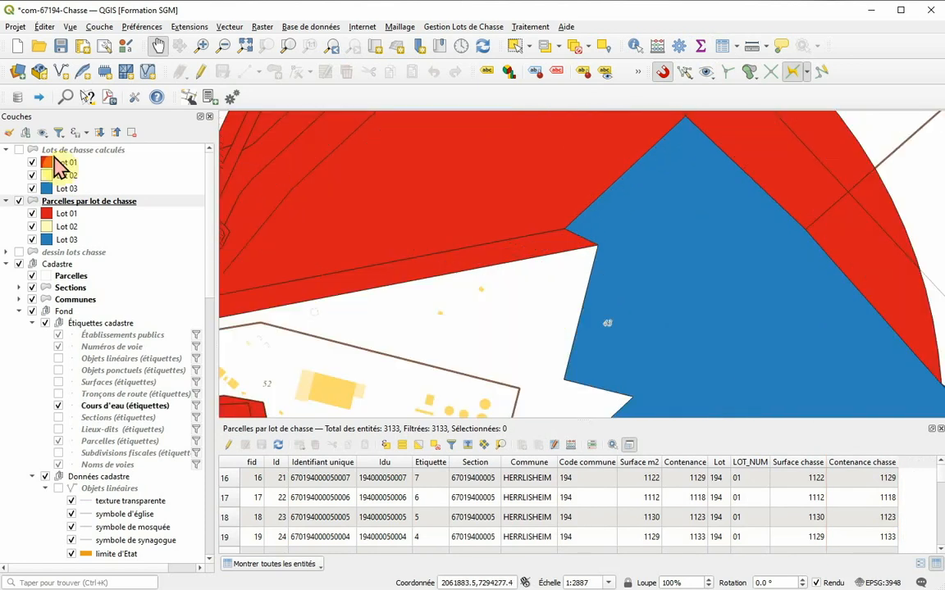
{"action": "left_click", "coordinate": [19, 202]}
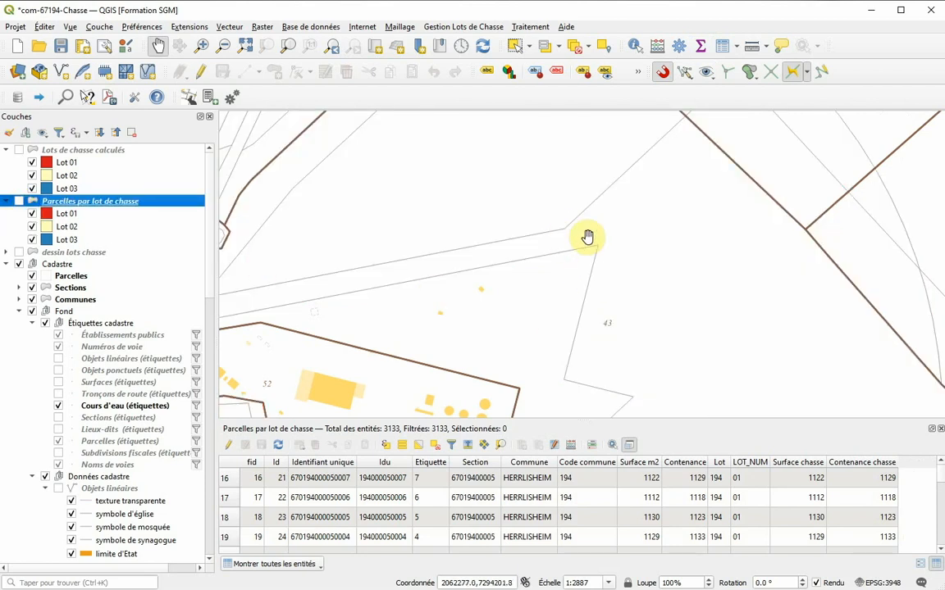
{"action": "left_click", "coordinate": [18, 202]}
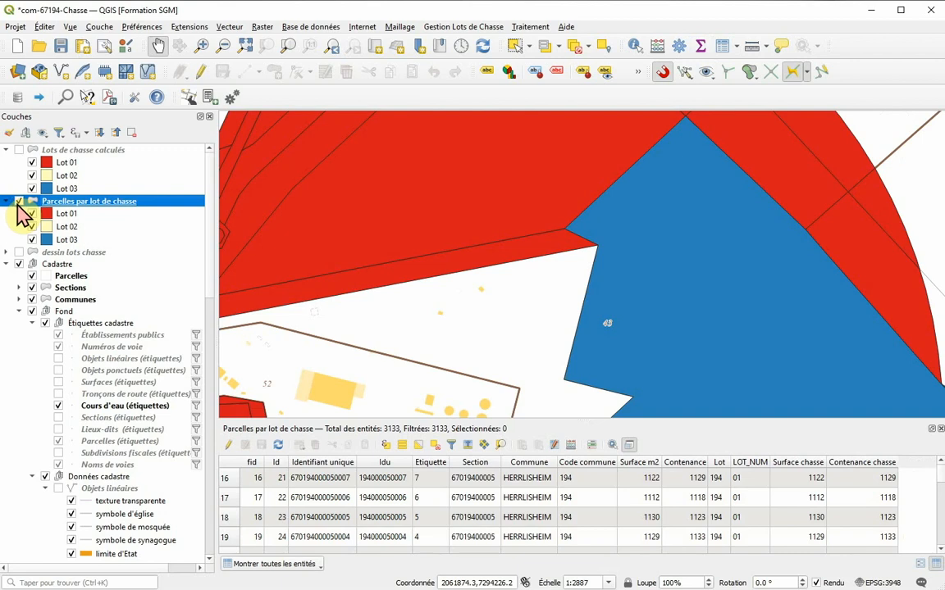
{"action": "left_click", "coordinate": [634, 46]}
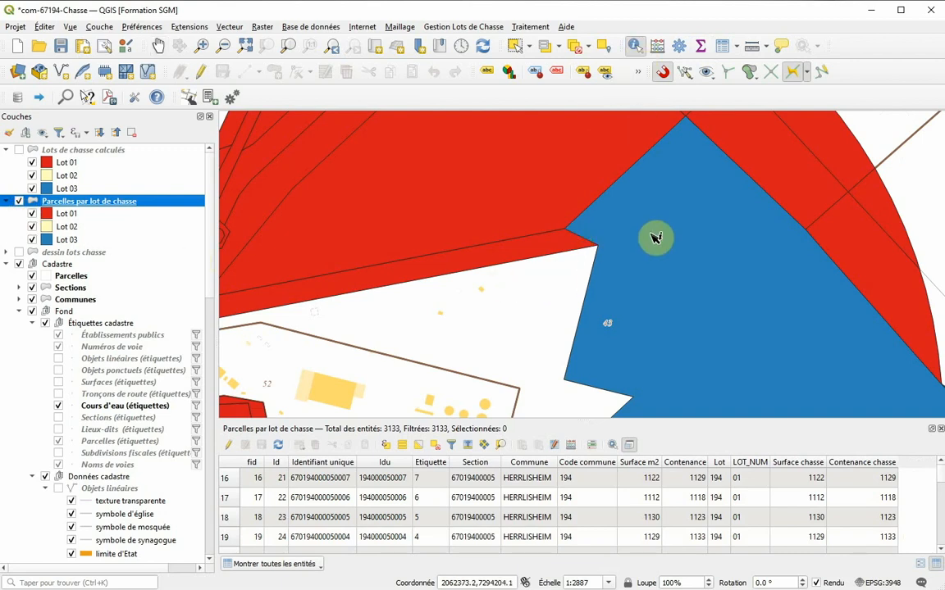
{"action": "left_click", "coordinate": [656, 238]}
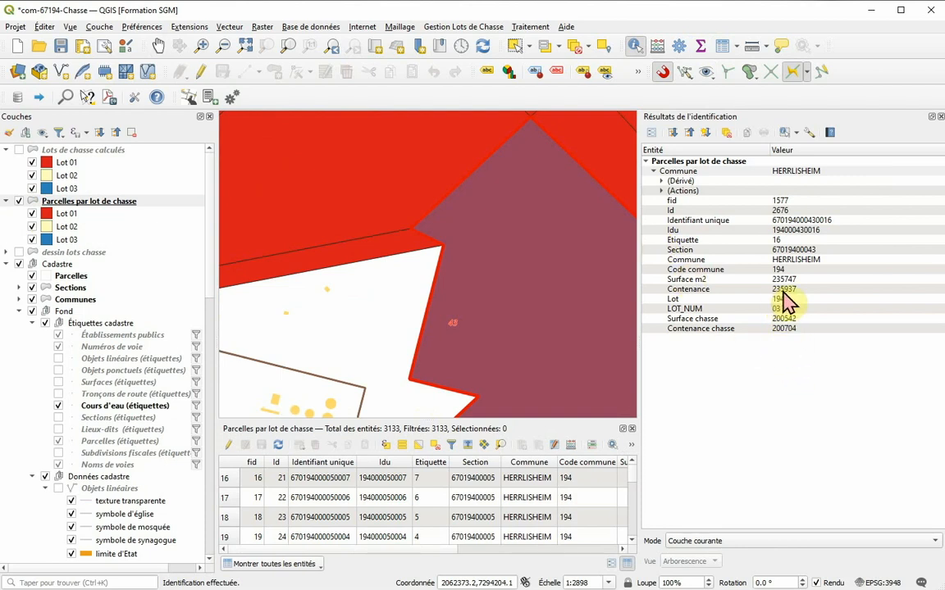
{"action": "left_click", "coordinate": [402, 253]}
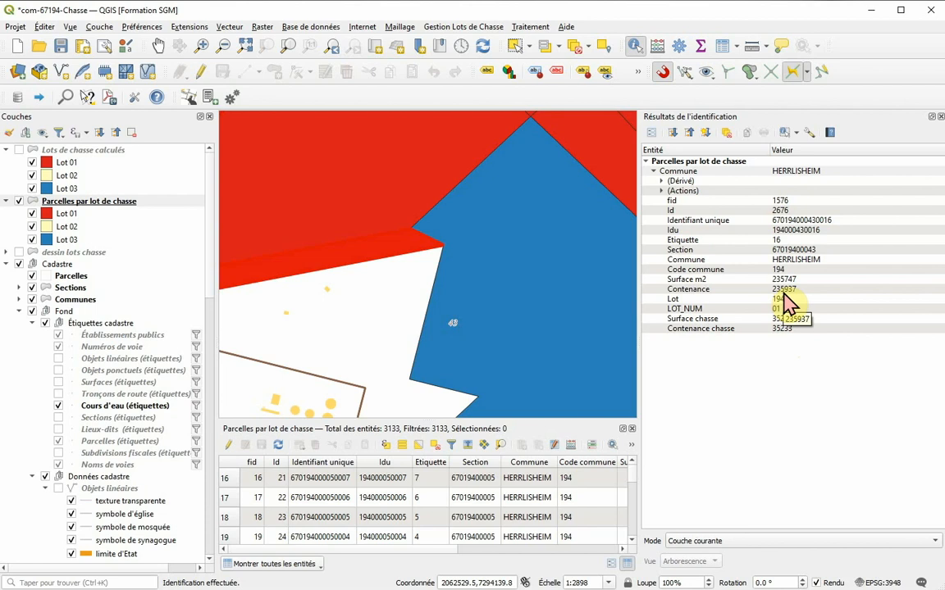
Step: Close the identification results and the Parcelles par lot de chasse attribute table, and show the map's full extent
{"action": "left_click", "coordinate": [939, 116]}
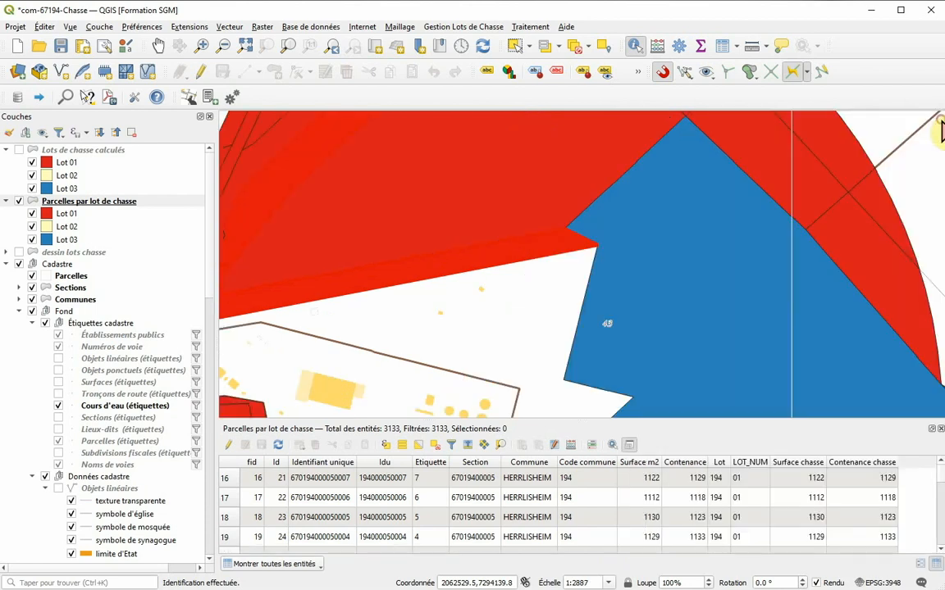
{"action": "left_click", "coordinate": [939, 429]}
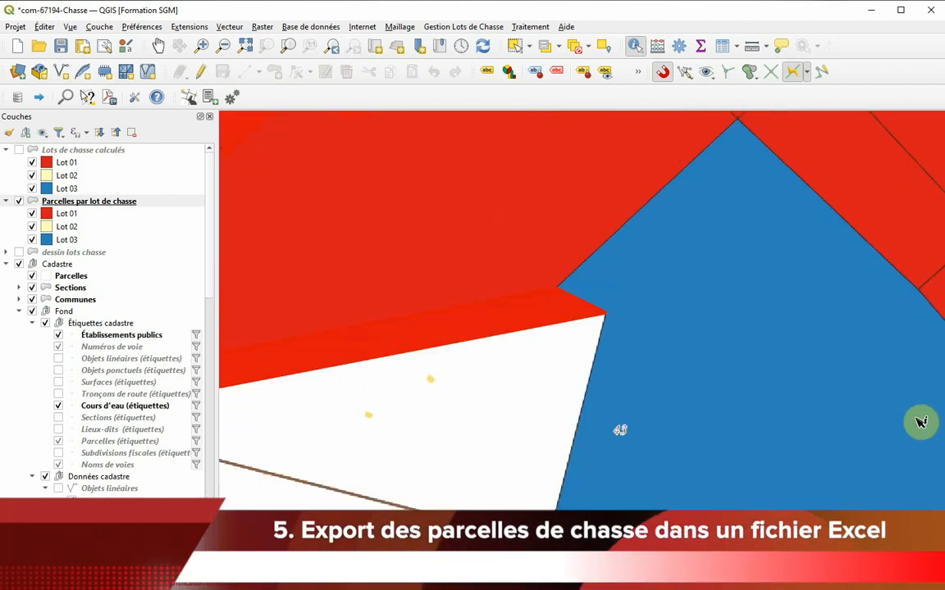
{"action": "scroll", "coordinate": [695, 280], "scroll_direction": "down", "scroll_amount": 5}
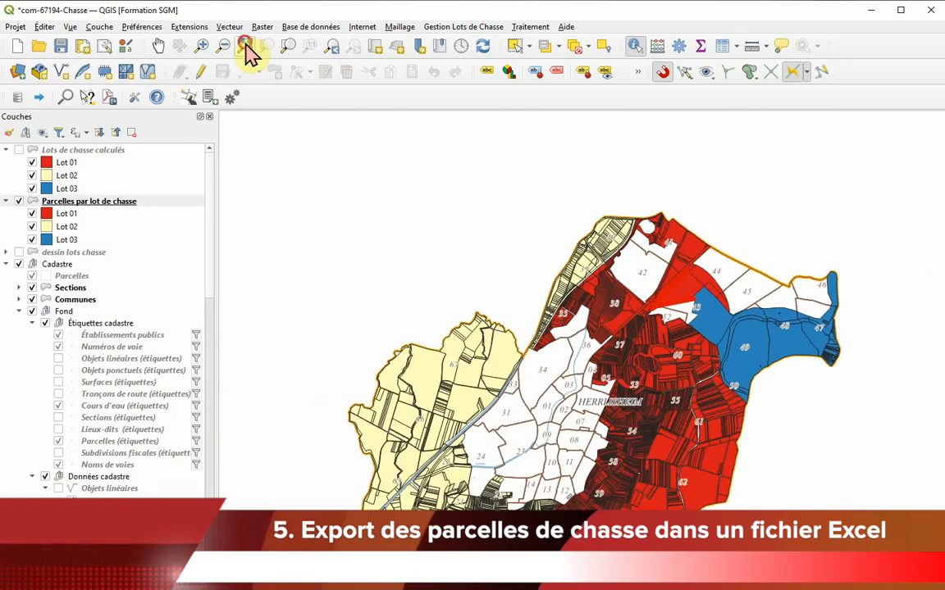
{"action": "left_click", "coordinate": [245, 47]}
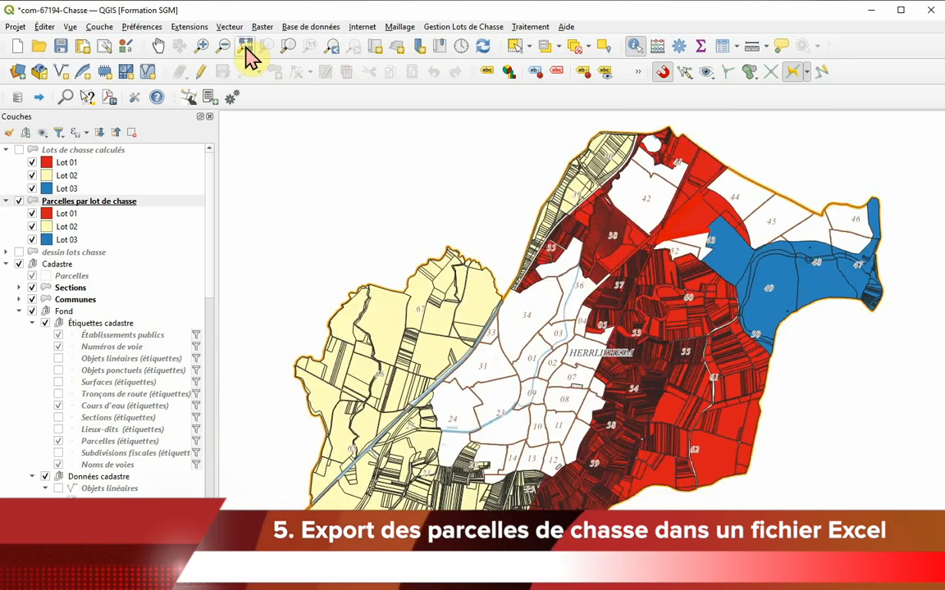
Step: Export the list of parcels per hunting lot to an Excel file with the hunting-lot extension
{"action": "left_click", "coordinate": [210, 98]}
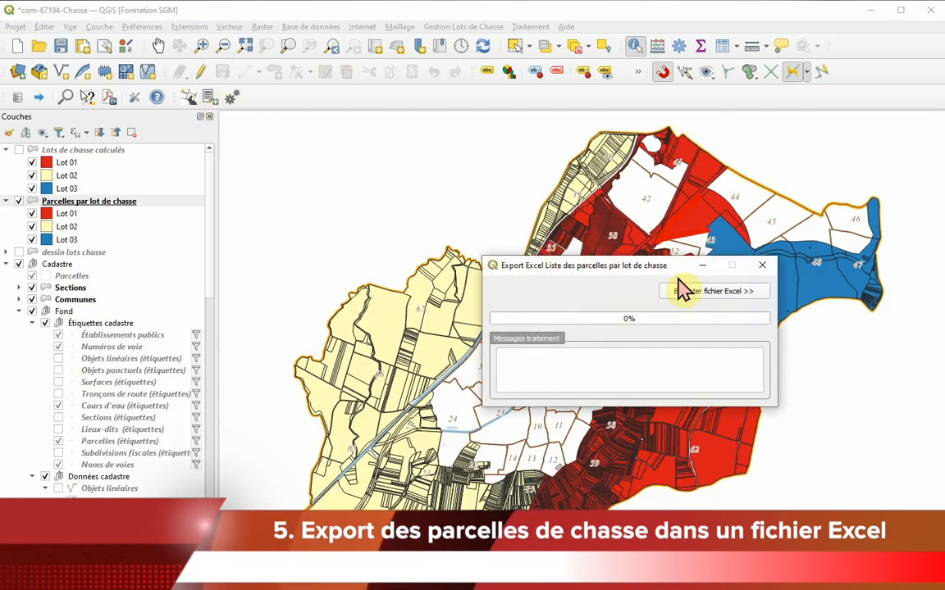
{"action": "left_click", "coordinate": [709, 297]}
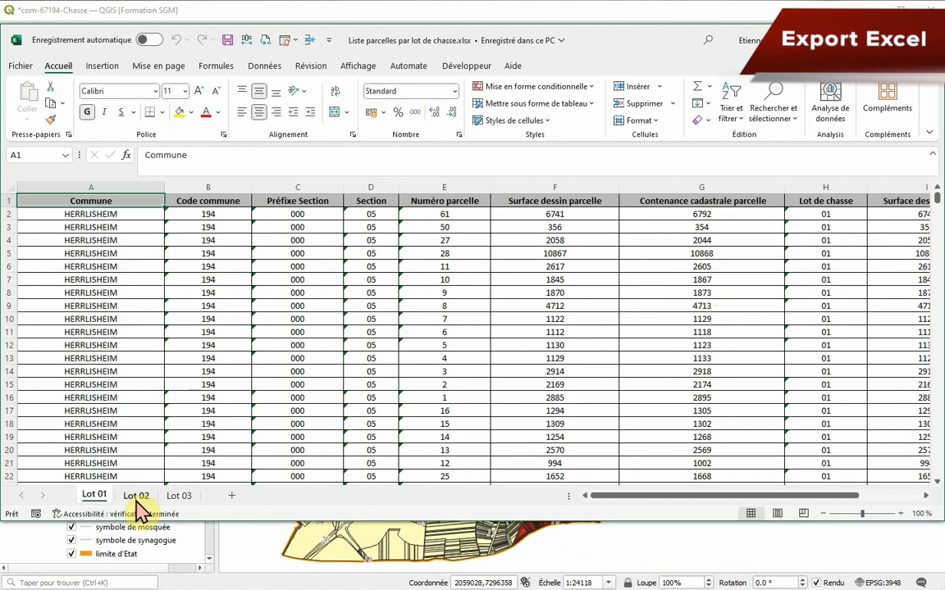
Step: In Excel, review the Lot 02 and Lot 03 sheets through to Lot 03's total hunting area, and close the workbook and the QGIS export dialogs
{"action": "left_click", "coordinate": [131, 492]}
{"action": "left_click", "coordinate": [182, 497]}
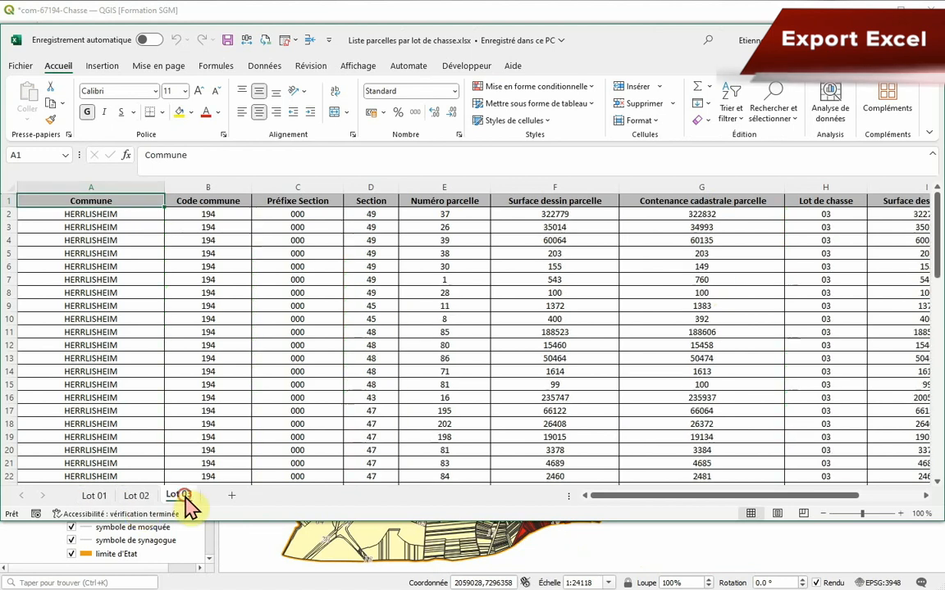
{"action": "left_click_drag", "start_coordinate": [637, 500], "coordinate": [699, 501]}
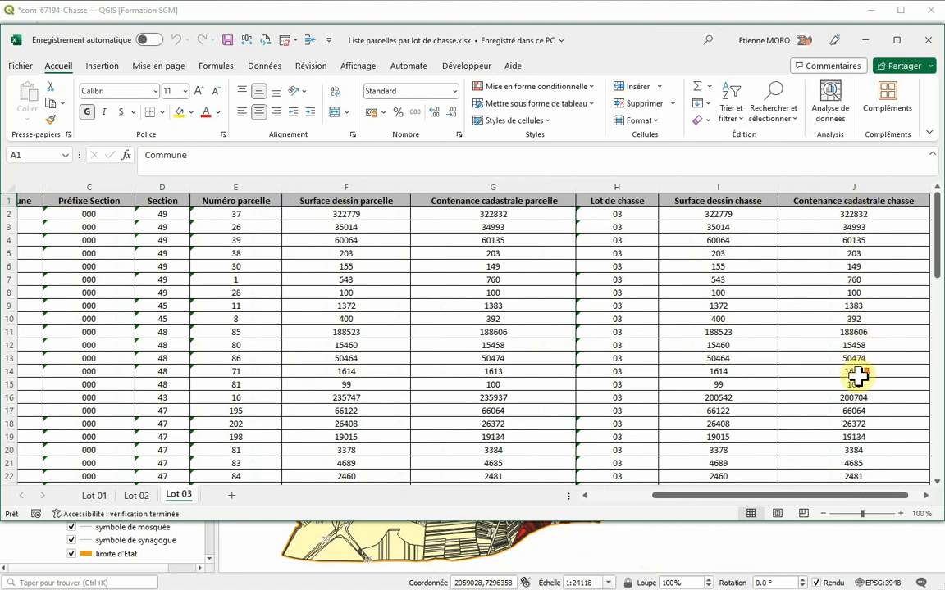
{"action": "scroll", "coordinate": [858, 380], "scroll_direction": "down", "scroll_amount": 20}
{"action": "left_click_drag", "start_coordinate": [858, 503], "coordinate": [702, 506]}
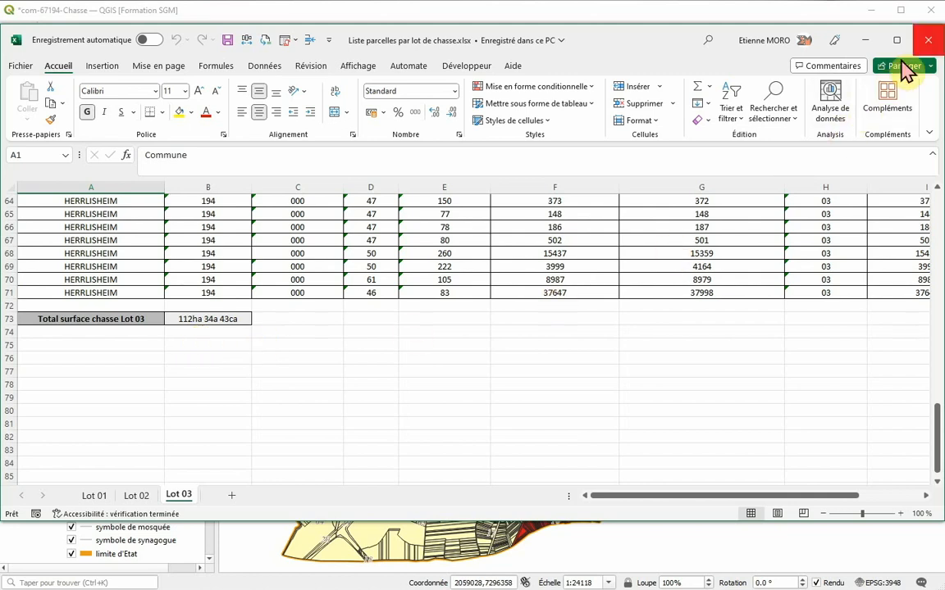
{"action": "left_click", "coordinate": [927, 47]}
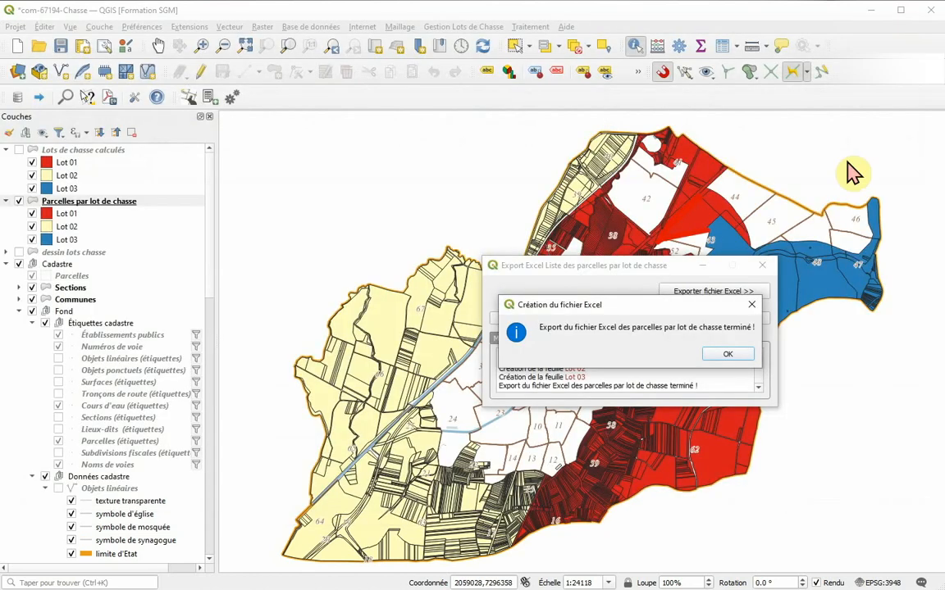
{"action": "left_click", "coordinate": [728, 354]}
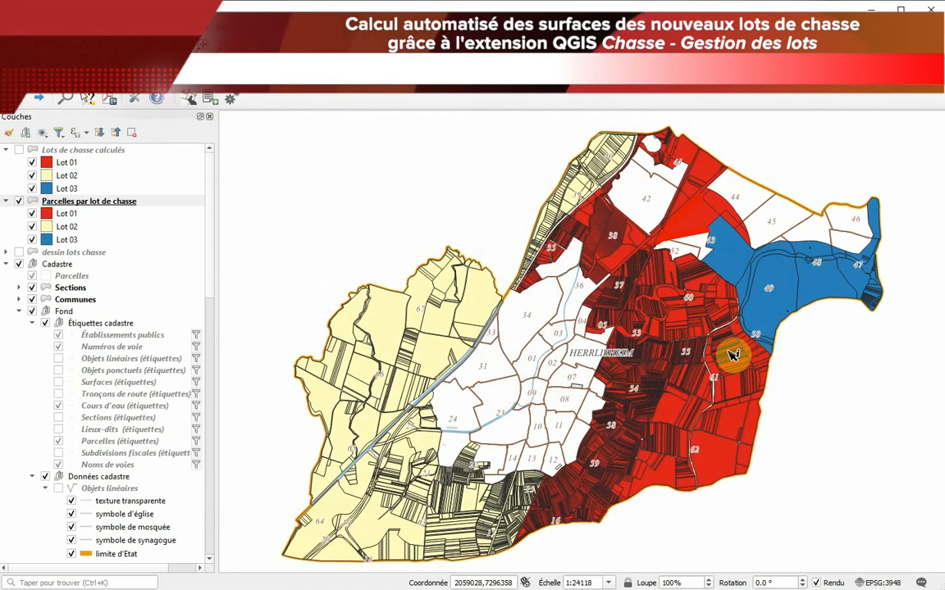